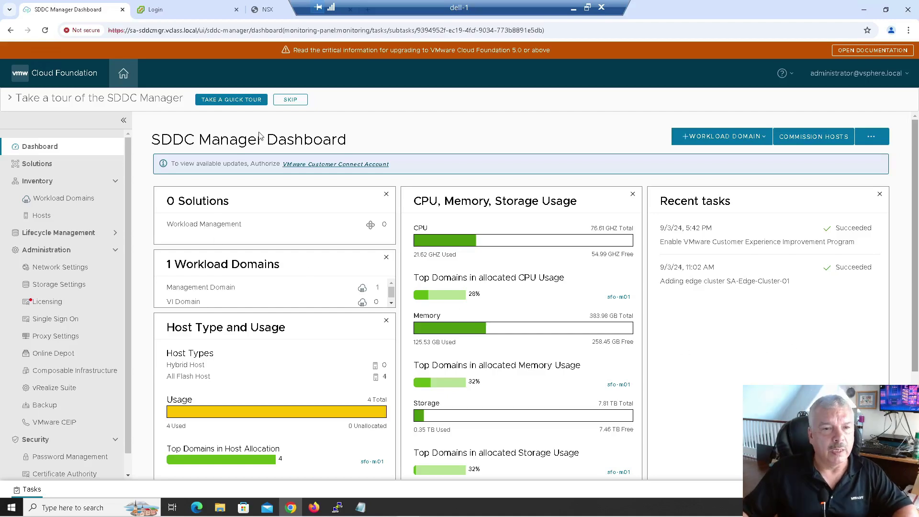
- Skip the tour, open sfo-m01's Edge Clusters, and start Add AVNs from Actions
left_click(298, 99)
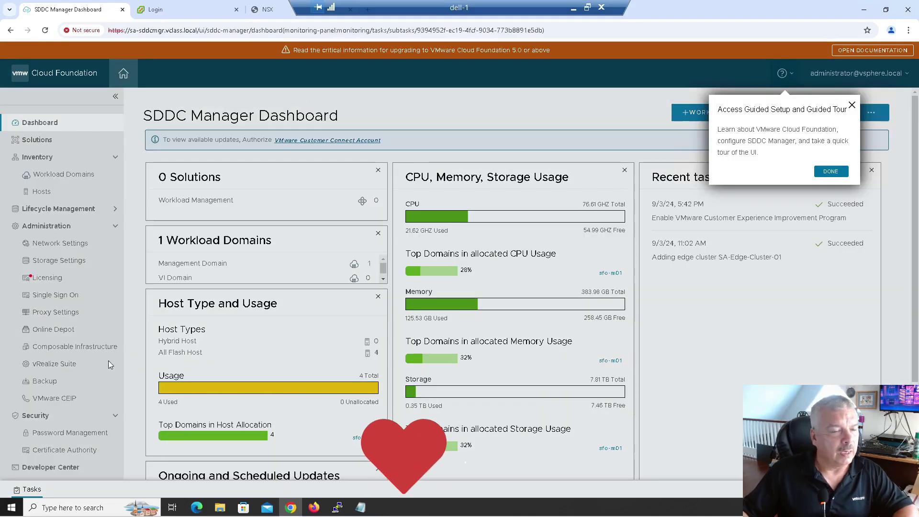
left_click(852, 106)
left_click(64, 174)
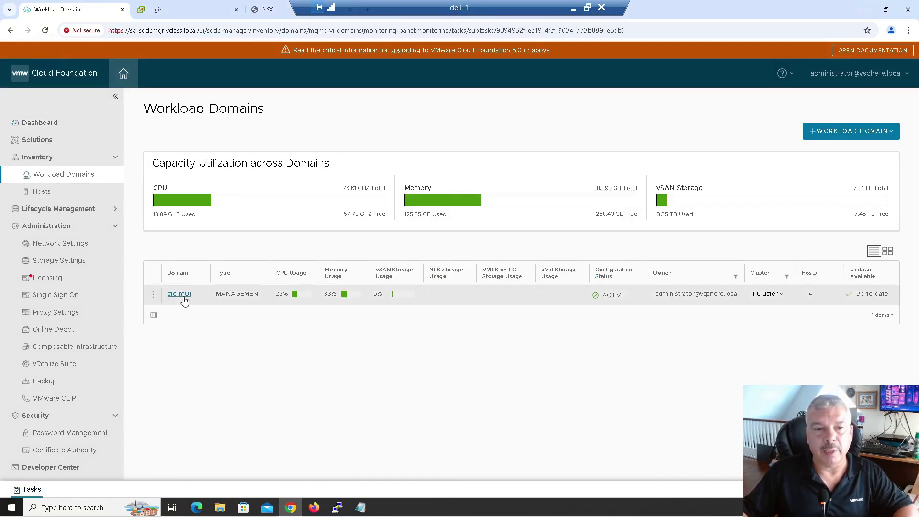
left_click(186, 295)
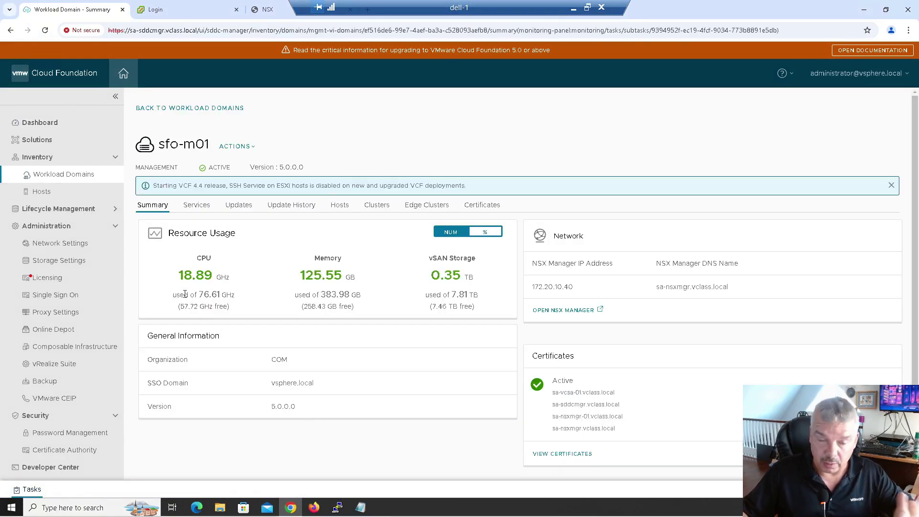
left_click(426, 205)
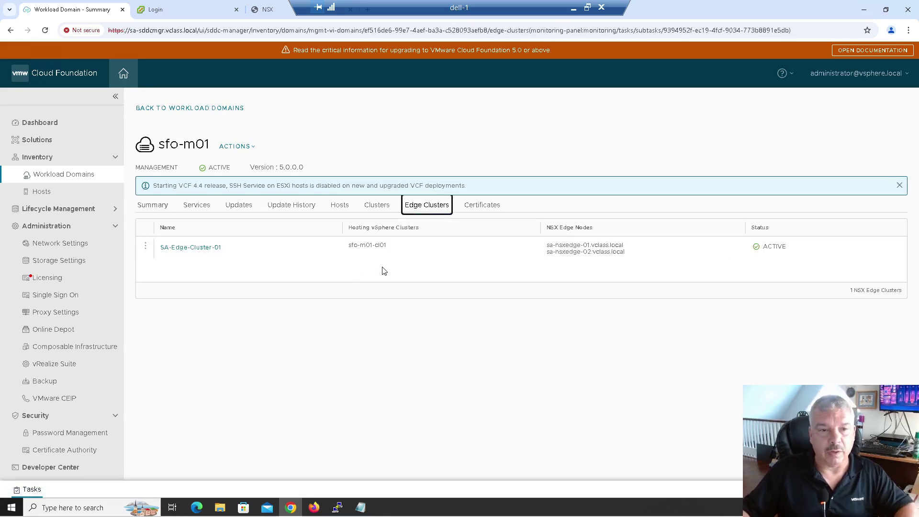
left_click(243, 147)
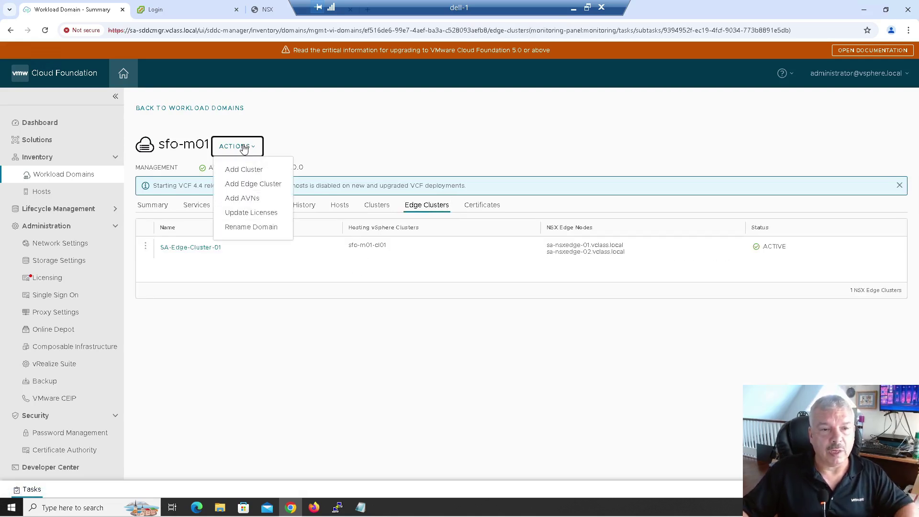
left_click(245, 200)
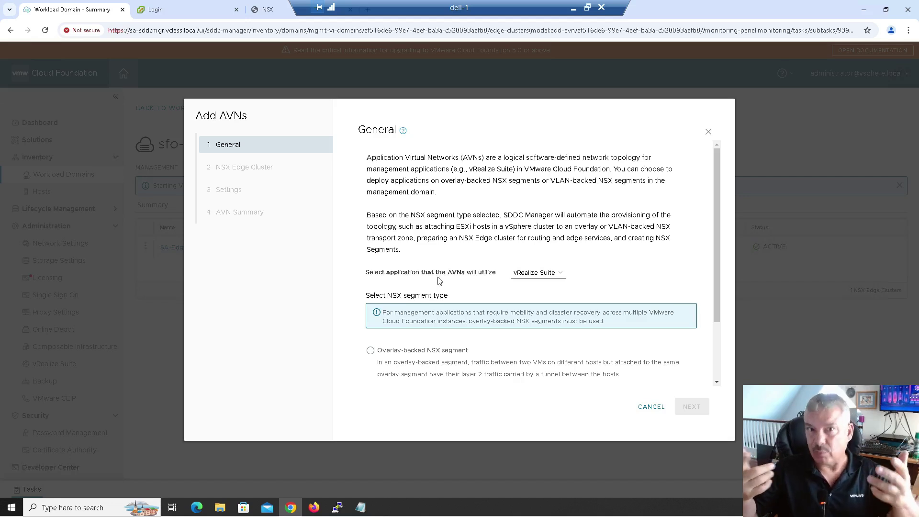
- Keep vRealize Suite, choose Overlay-backed NSX segment, and continue to the NSX Edge Cluster step
left_click(533, 273)
left_click(536, 284)
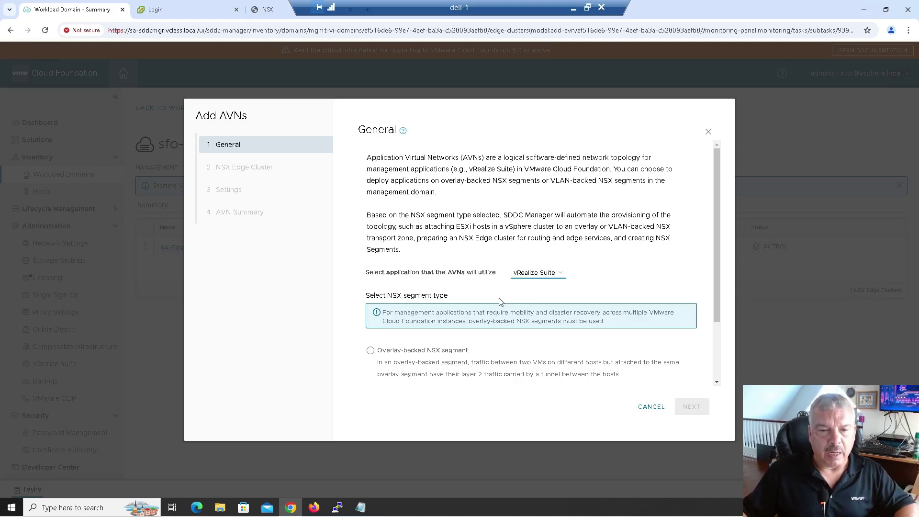
scroll(453, 303, "down", 1)
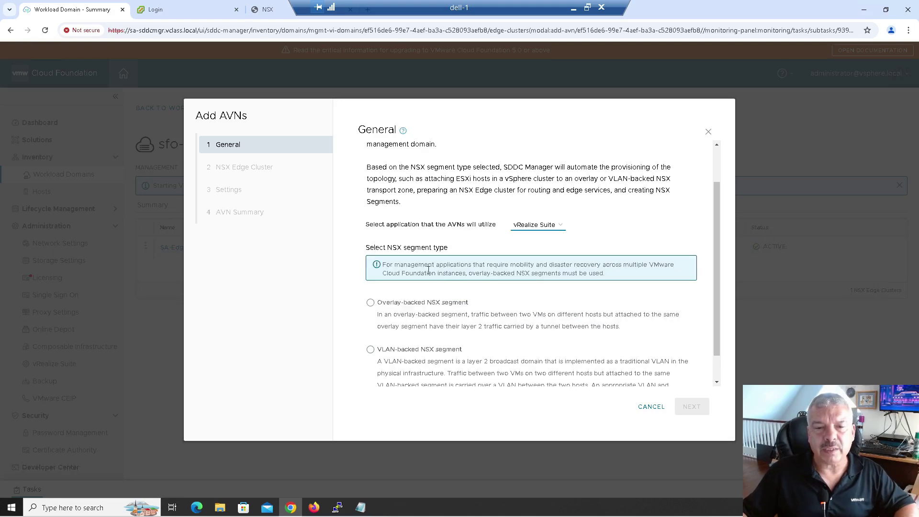
scroll(505, 288, "down", 1)
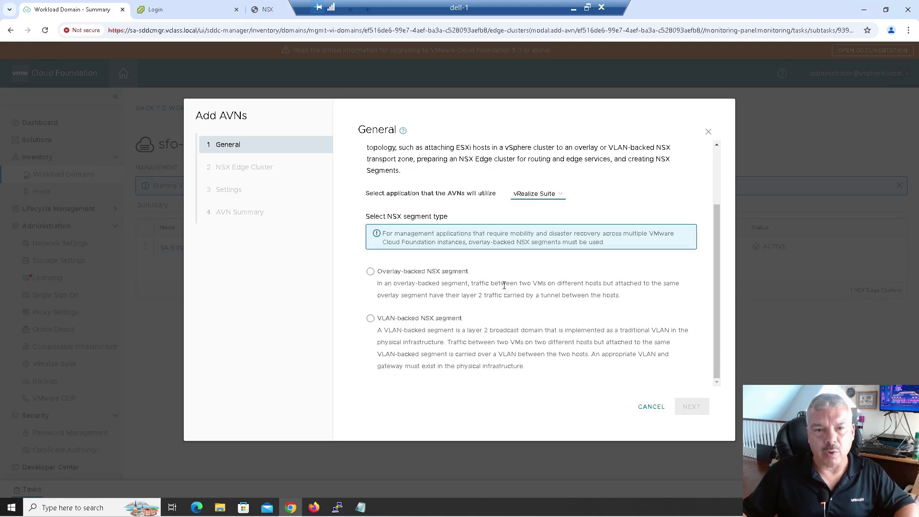
left_click(371, 274)
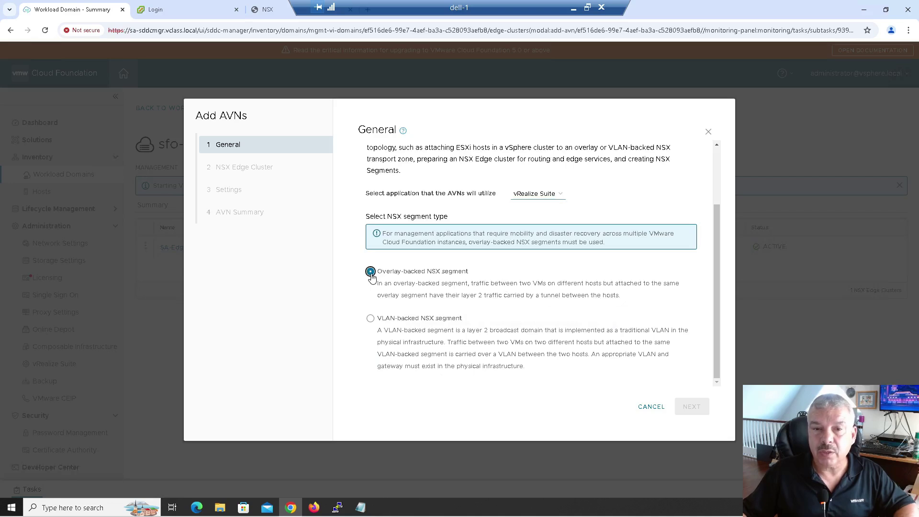
left_click(371, 320)
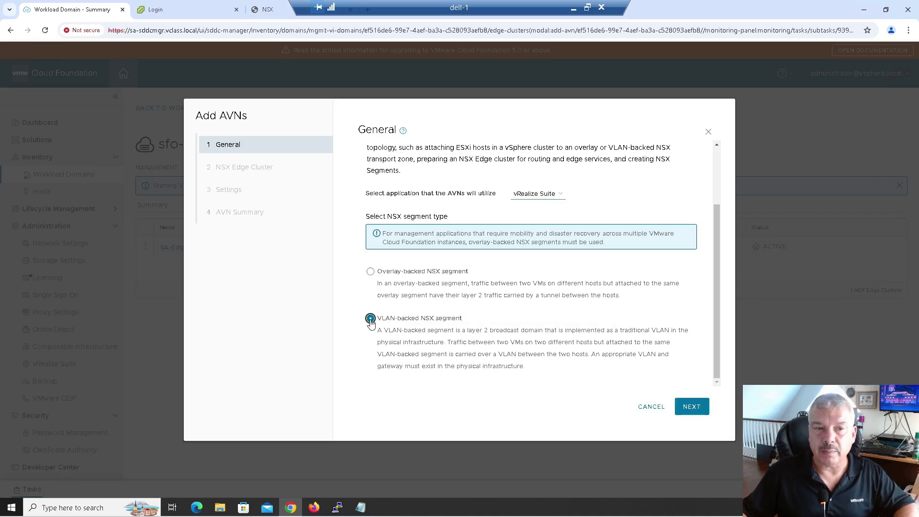
left_click(371, 272)
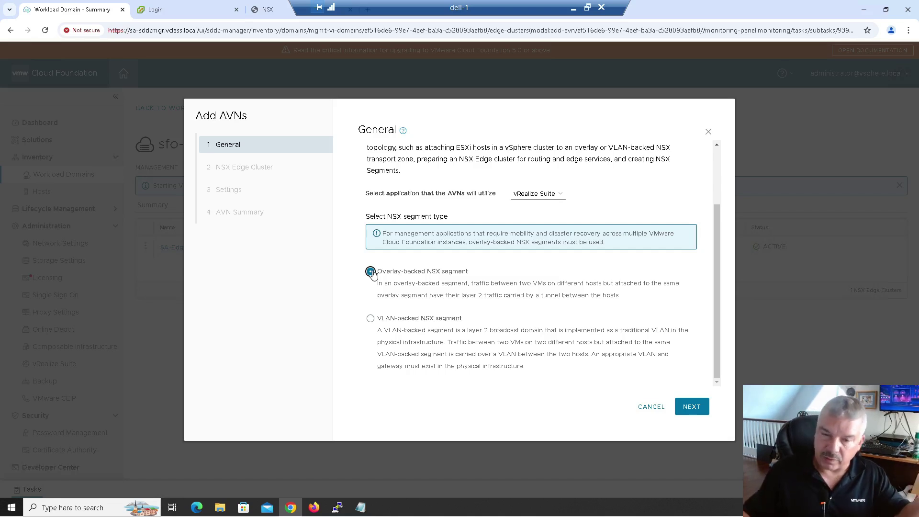
left_click(371, 319)
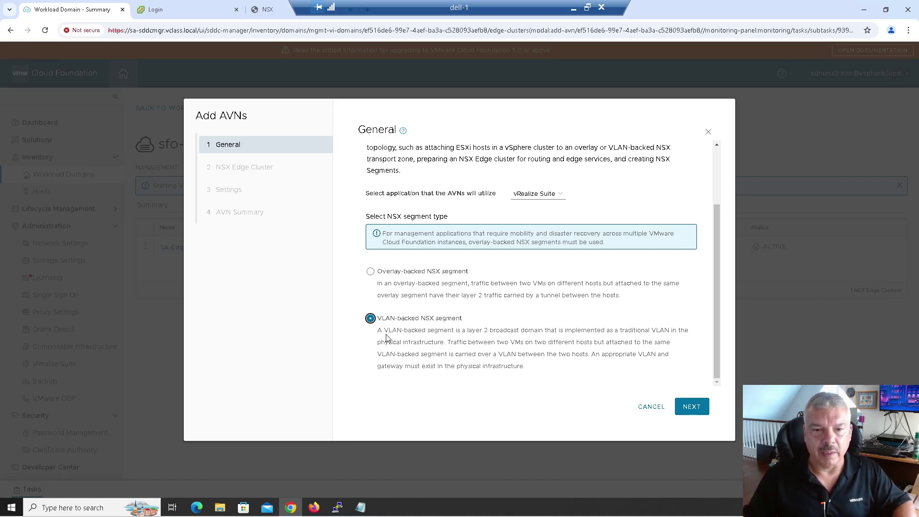
left_click(370, 272)
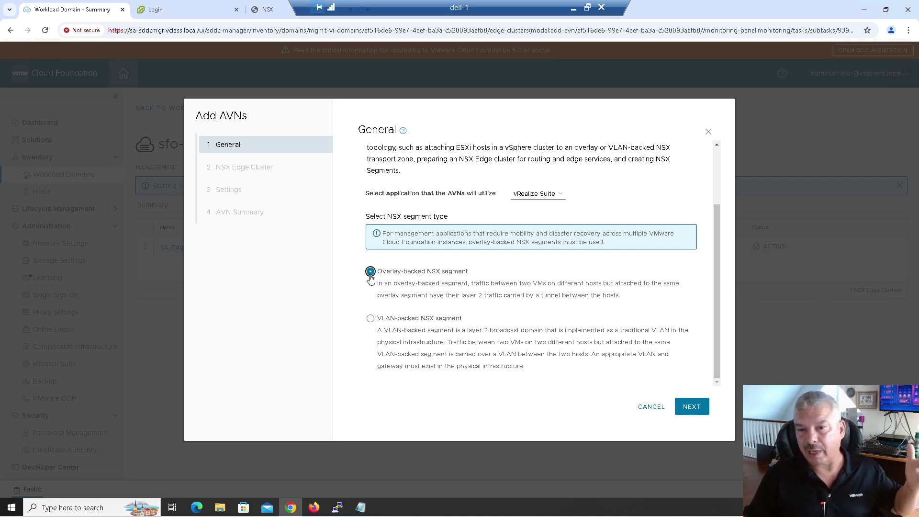
left_click(689, 406)
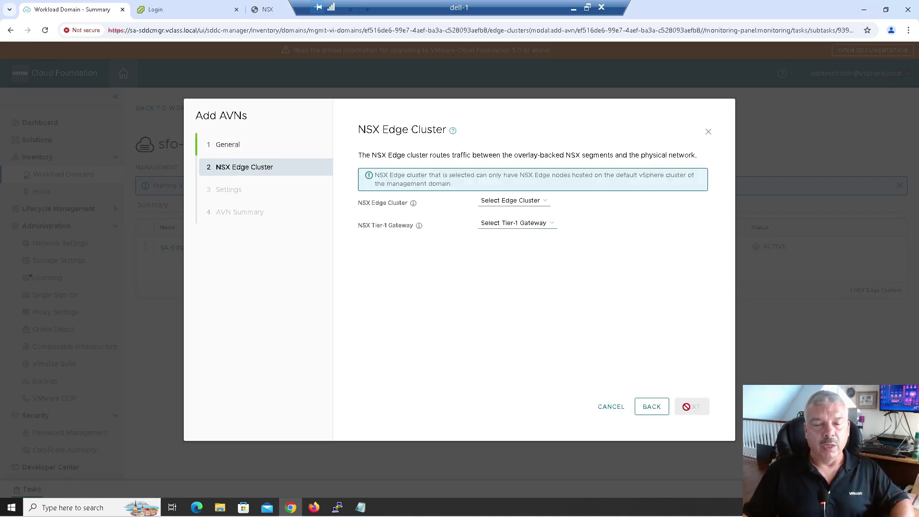
- Select edge cluster SA-Edge-Cluster-01 and Tier-1 gateway T1-GW-01, then continue to Settings
left_click(514, 200)
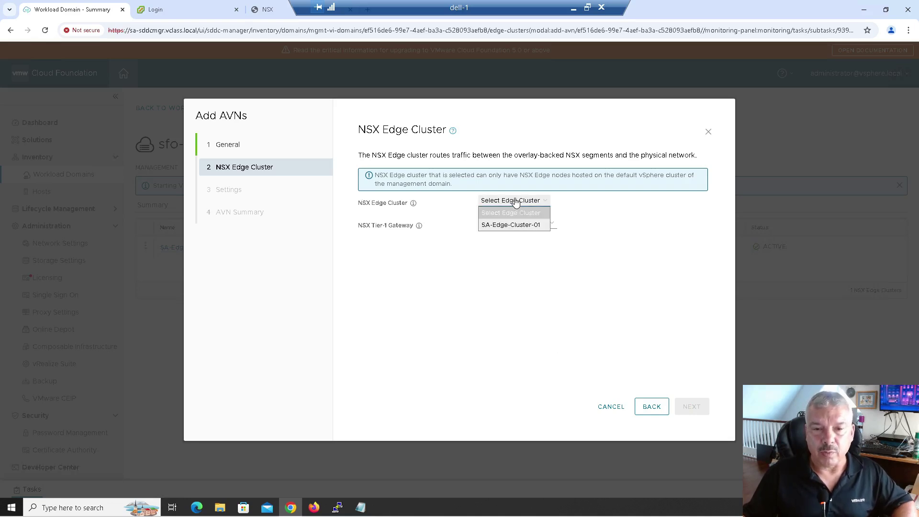
left_click(515, 226)
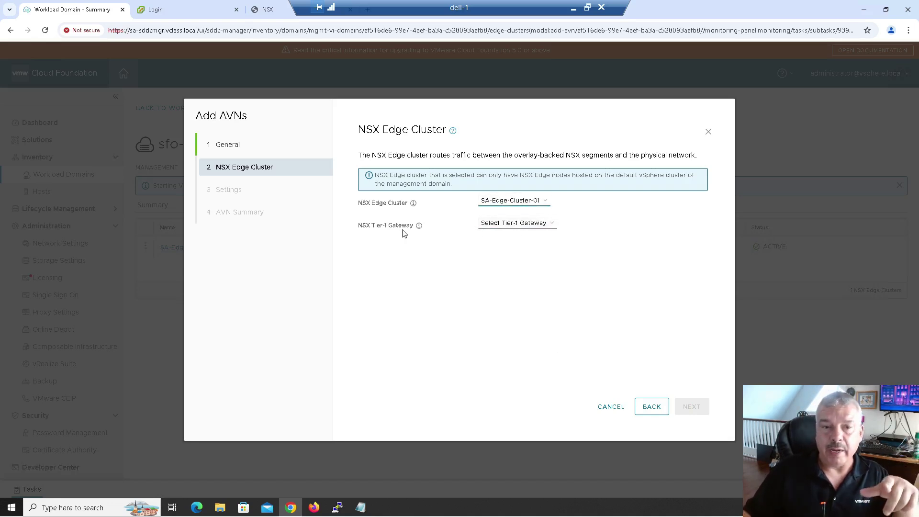
left_click(524, 229)
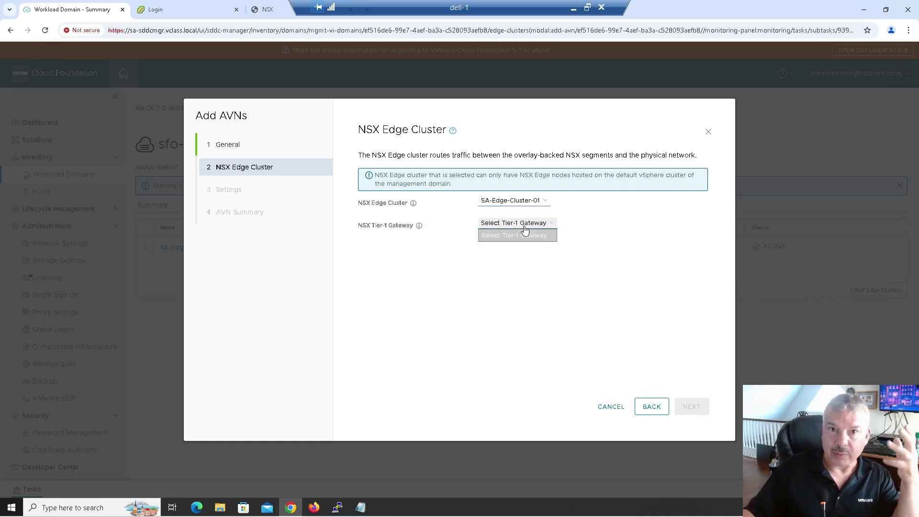
left_click(522, 276)
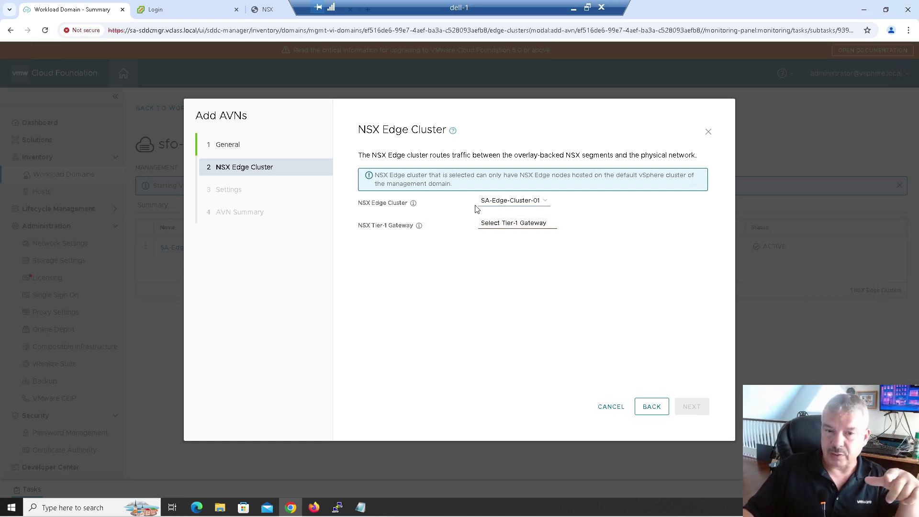
left_click(509, 226)
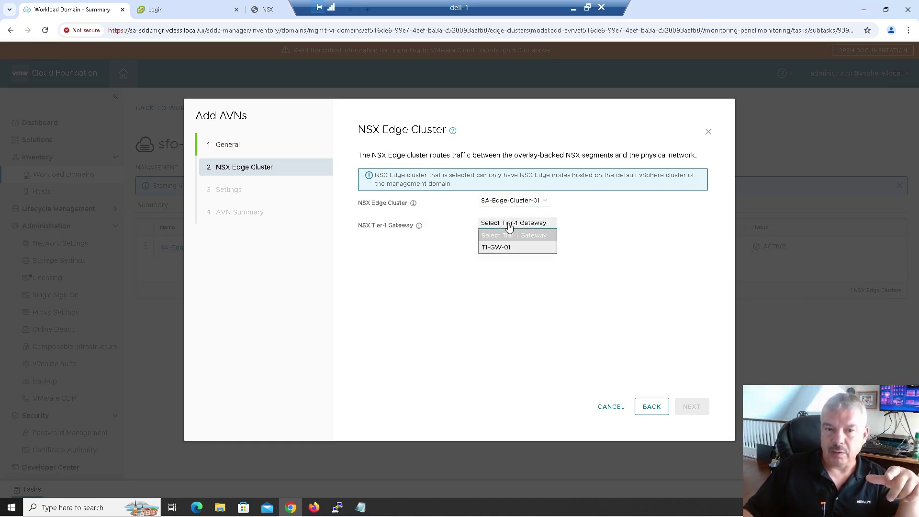
left_click(509, 248)
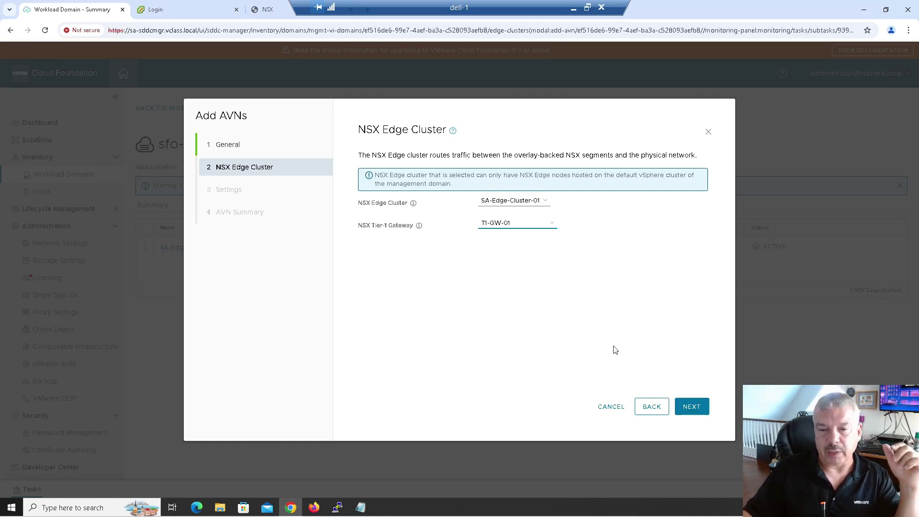
left_click(690, 406)
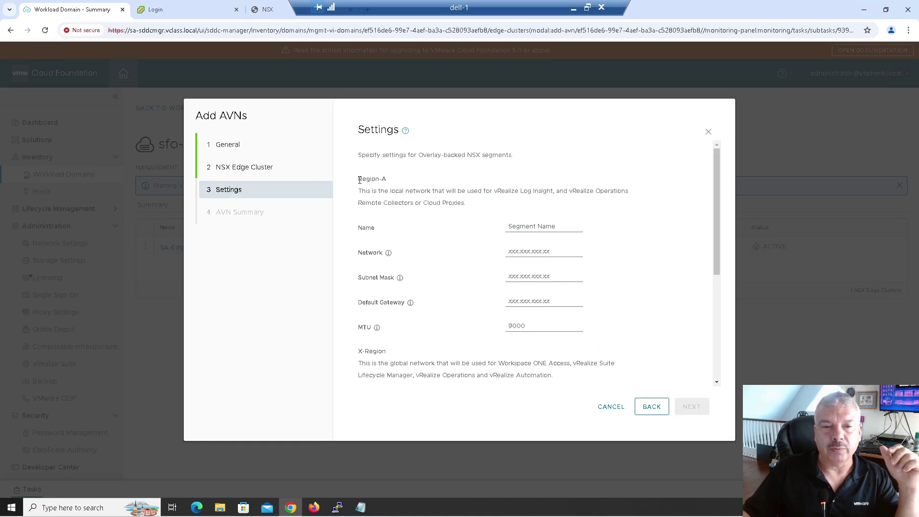
- Review the Region-A and X-Region sections and name the first segment 'Region-A-Segment'
left_click_drag(360, 180, 405, 182)
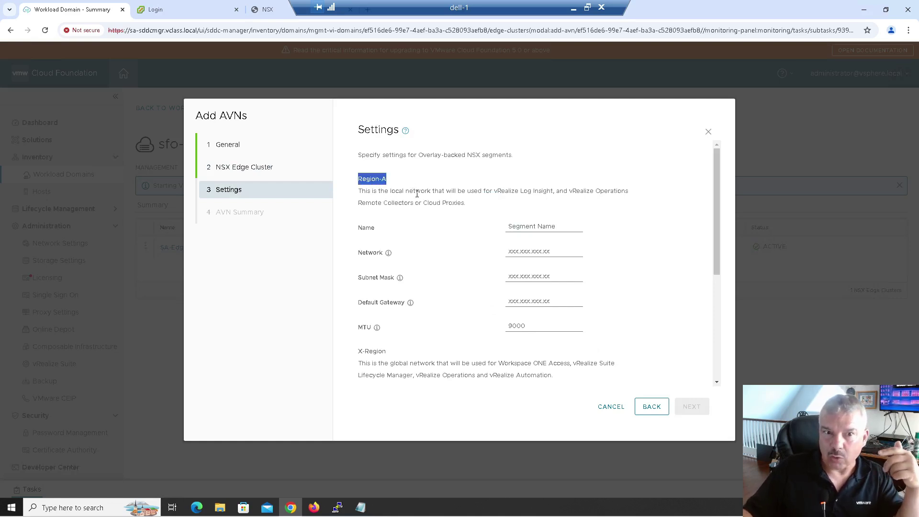
scroll(417, 193, "down", 2)
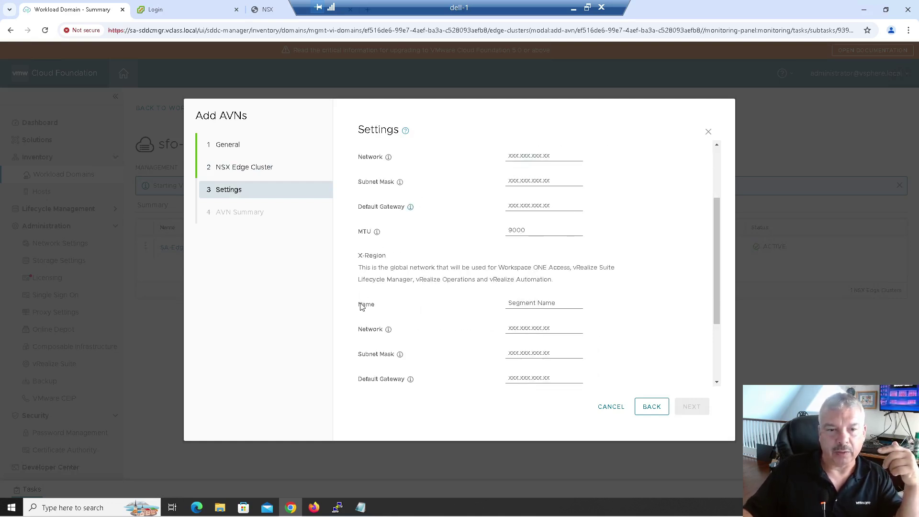
left_click_drag(360, 254, 402, 261)
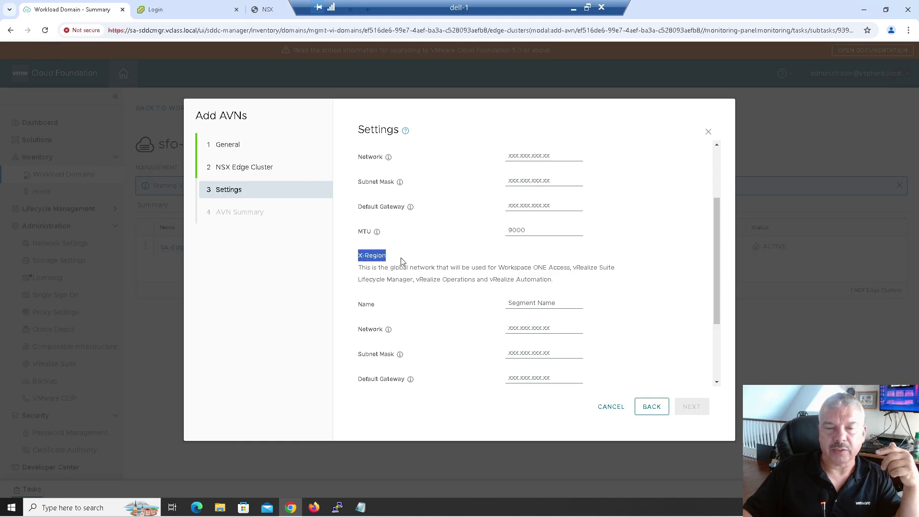
scroll(428, 266, "up", 2)
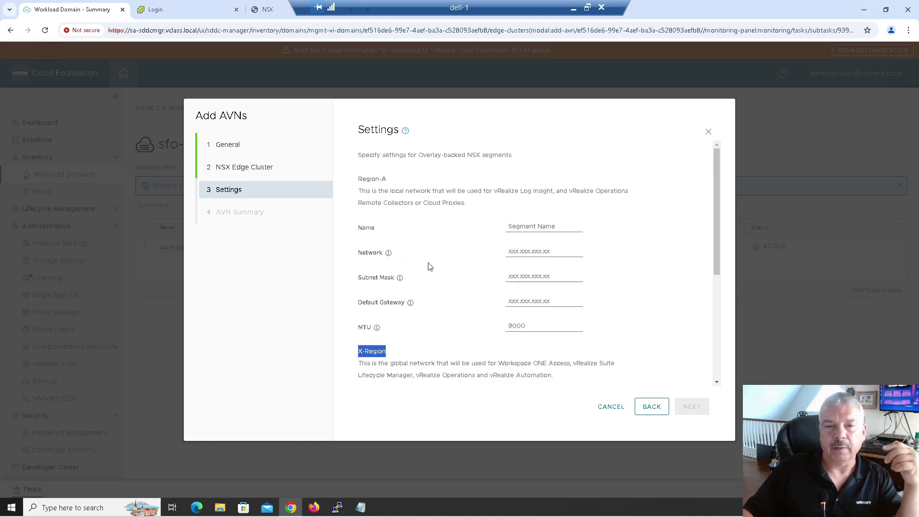
left_click(508, 227)
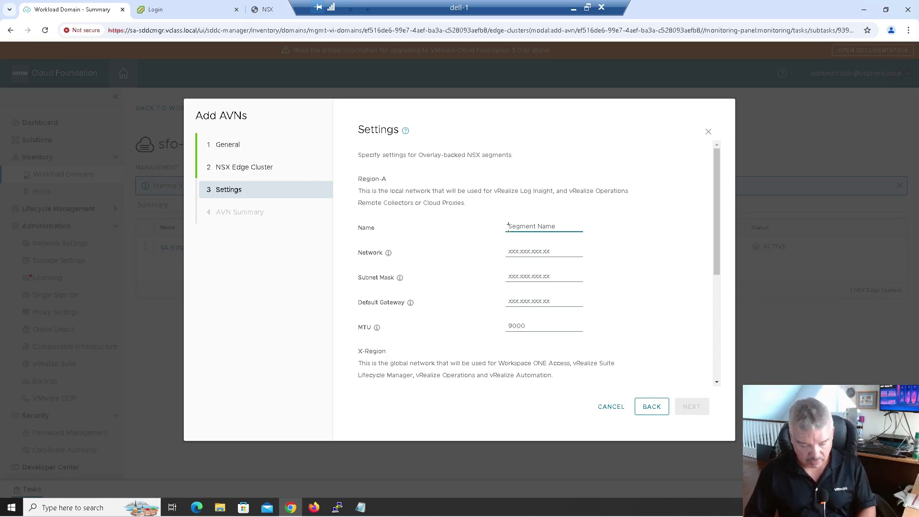
type("Re")
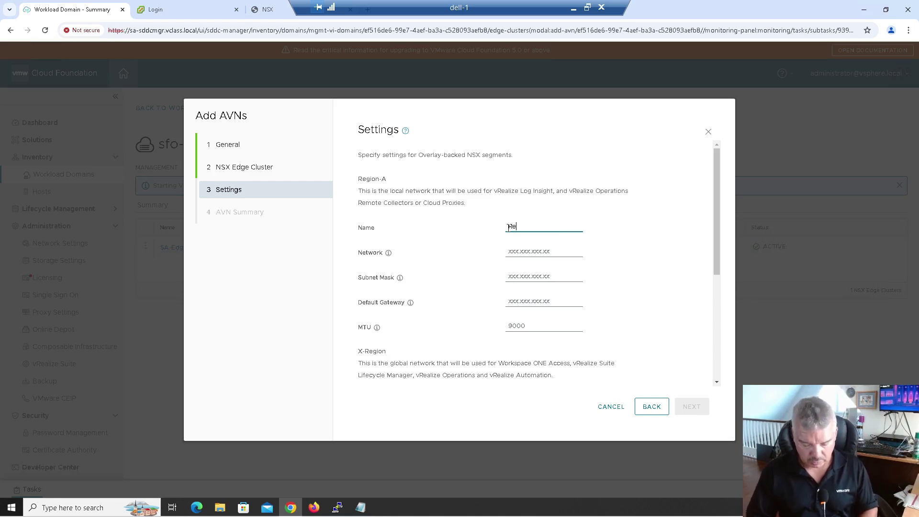
type("gion-")
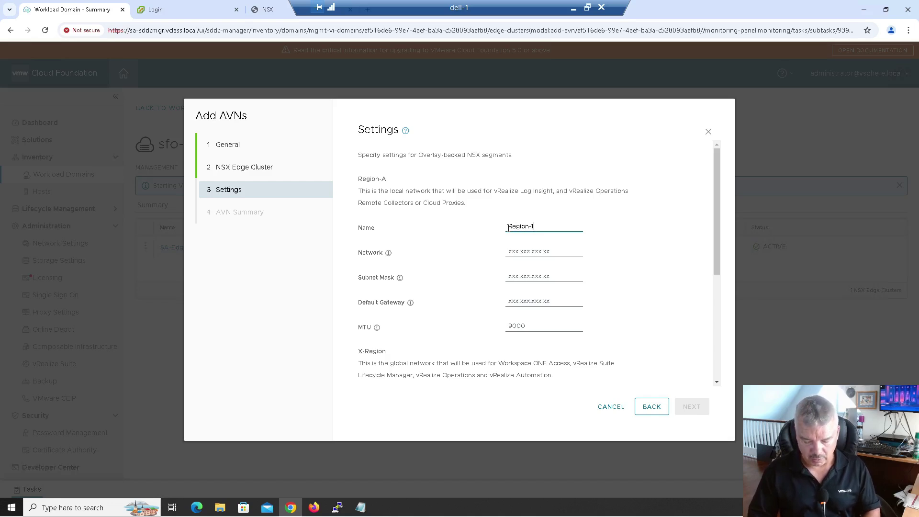
type("A")
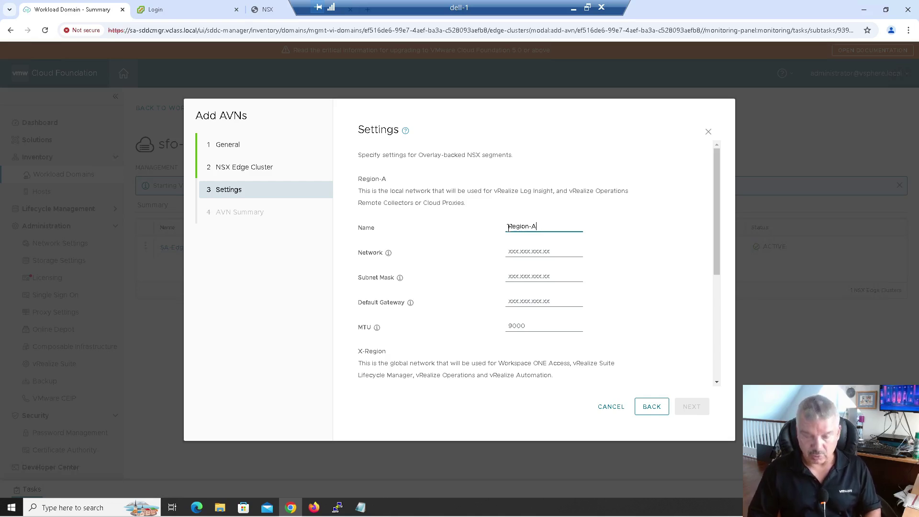
type("-Segment")
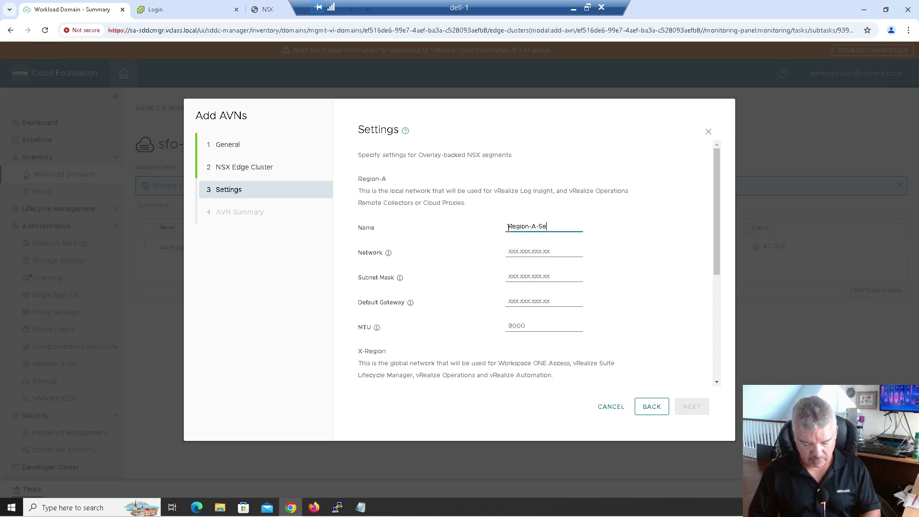
- Give Region-A network 172.16.50.0, mask 255.255.255.0, gateway 172.16.50.1 and MTU 9000
left_click(517, 251)
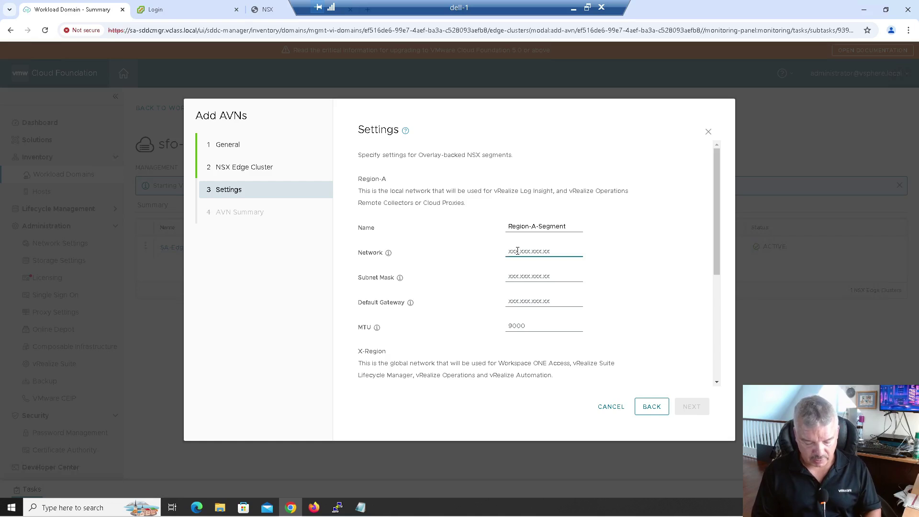
type("172.16")
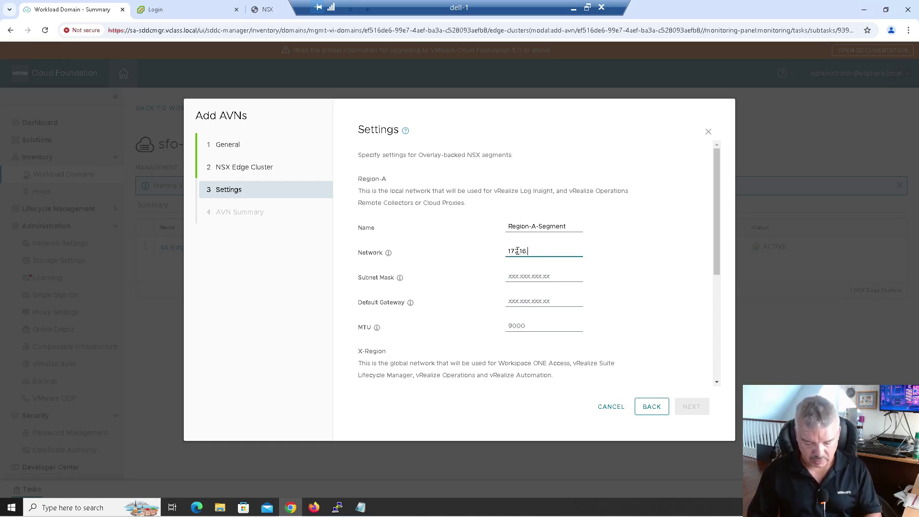
type(".60")
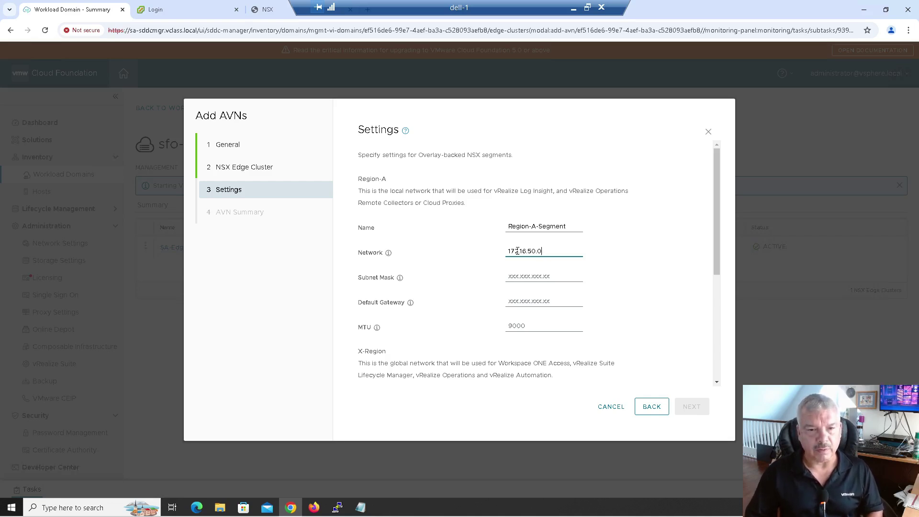
key("Tab")
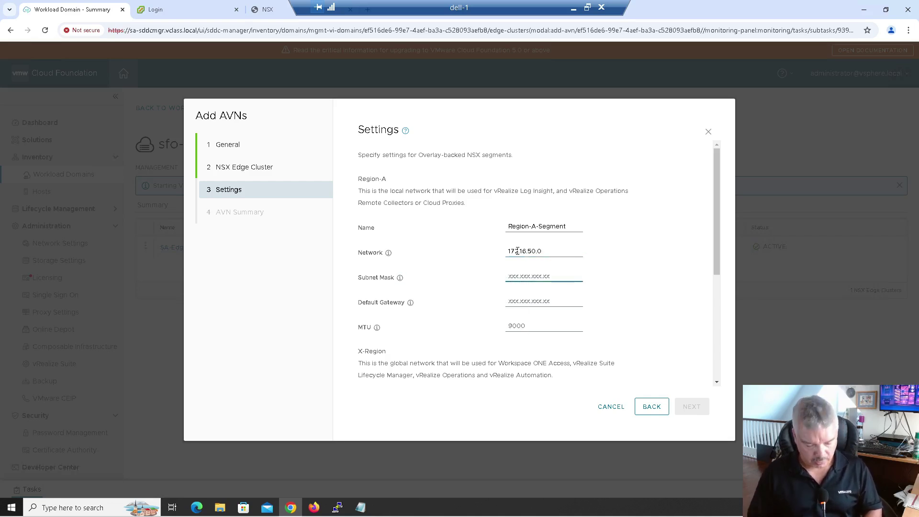
type("255.255.255.0")
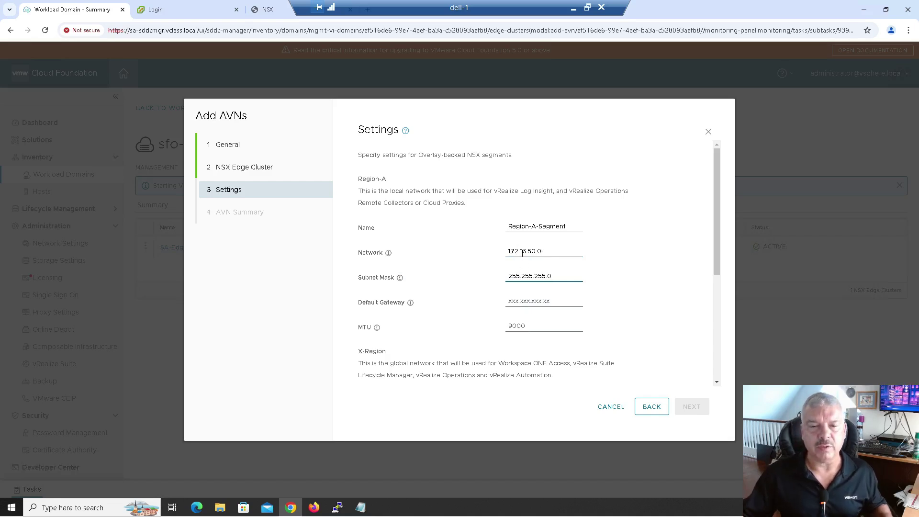
left_click(522, 251)
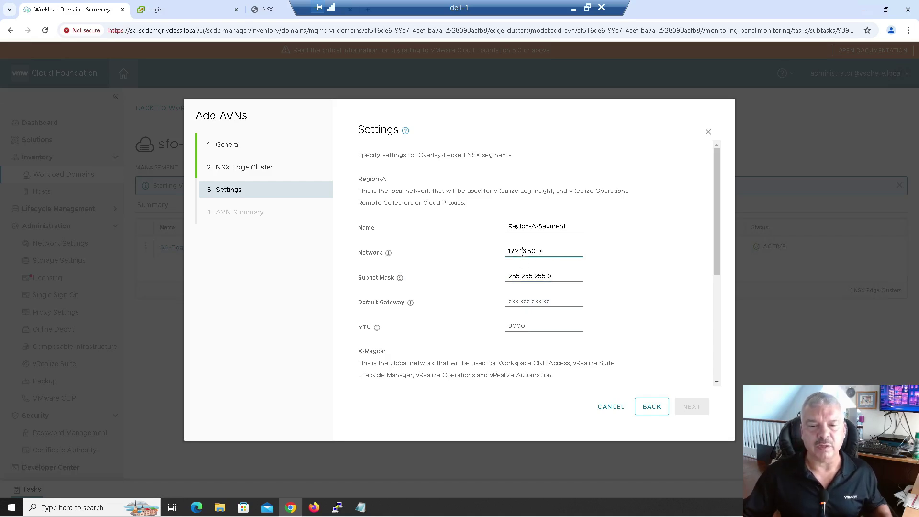
left_click(515, 301)
type("172")
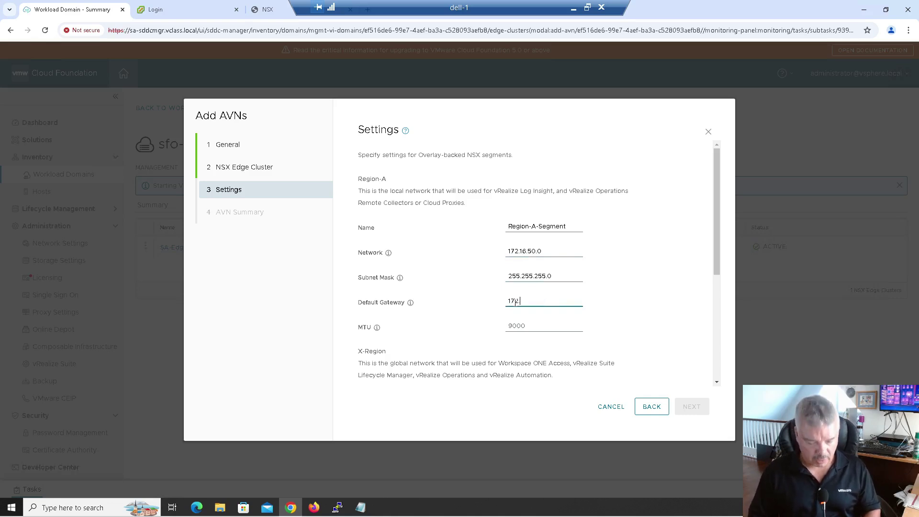
type(".16.50.1")
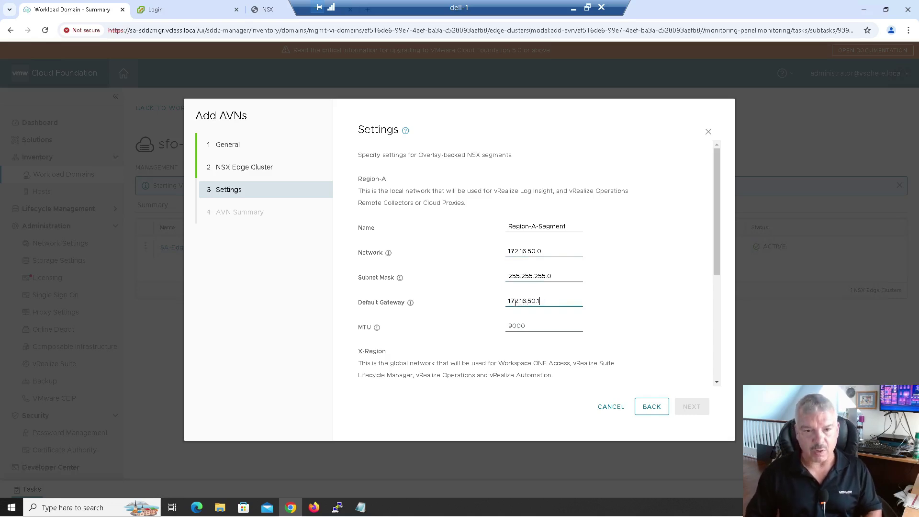
left_click(519, 326)
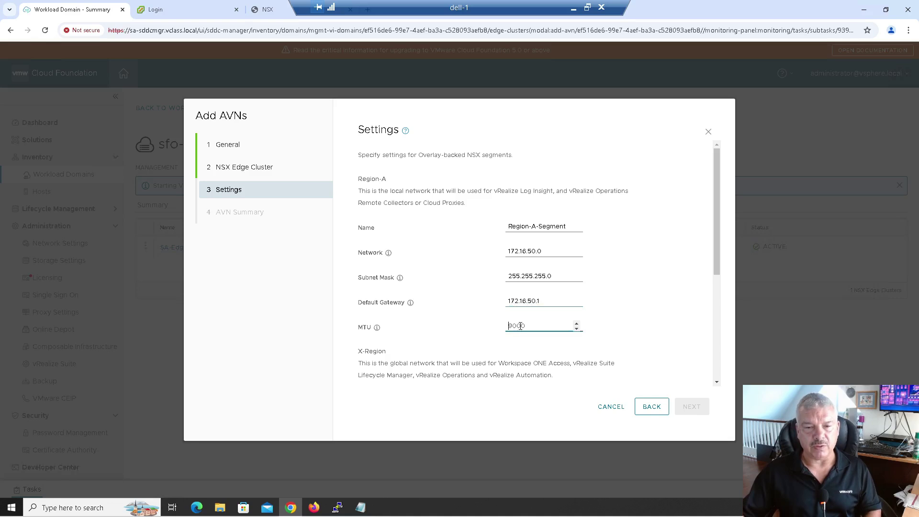
type("9000")
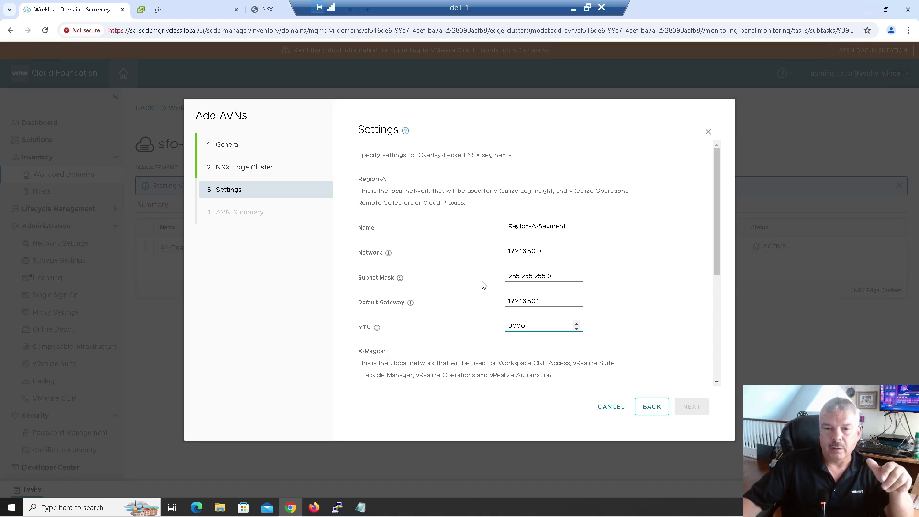
- Name the X-Region segment 'X-Region-Segment'
scroll(483, 285, "down", 2)
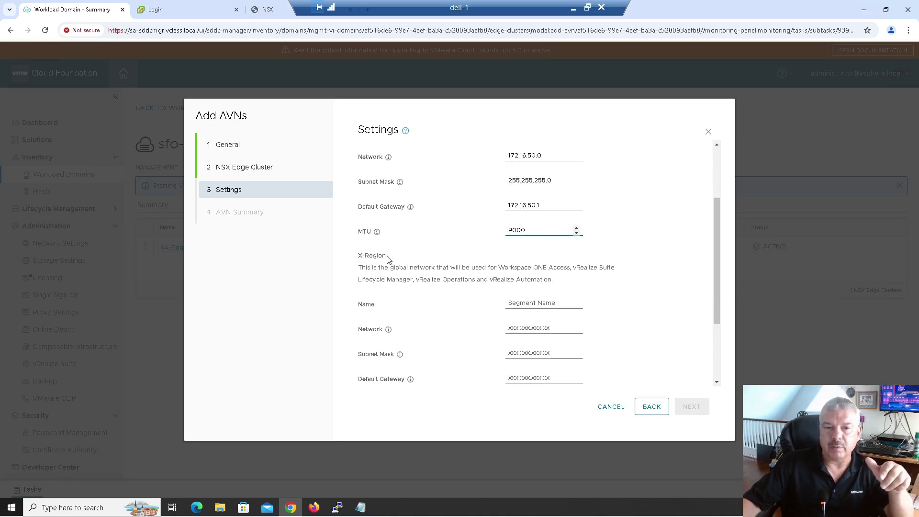
left_click_drag(387, 258, 356, 258)
left_click(510, 301)
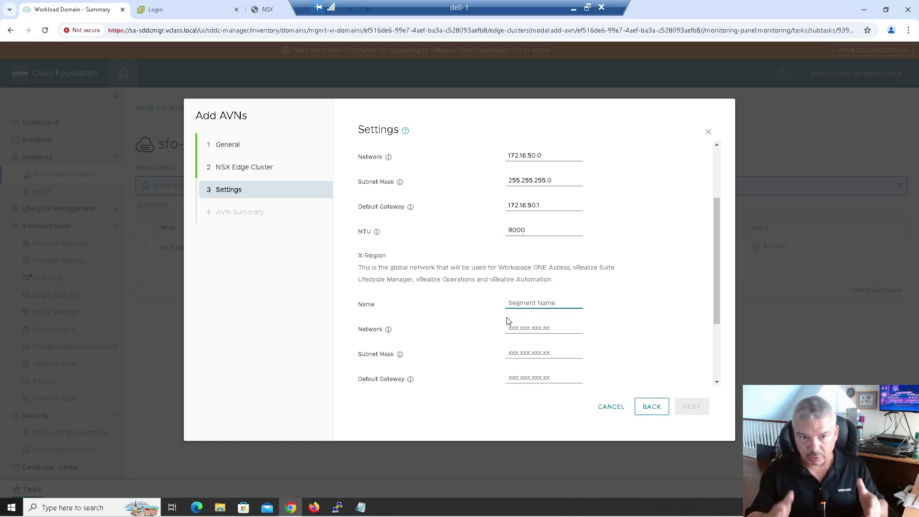
type("X-Re")
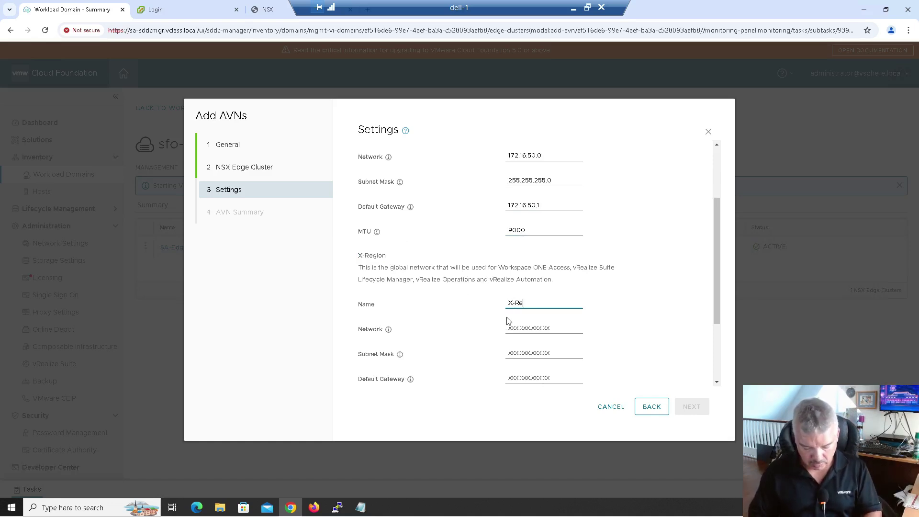
type("gion-Seg")
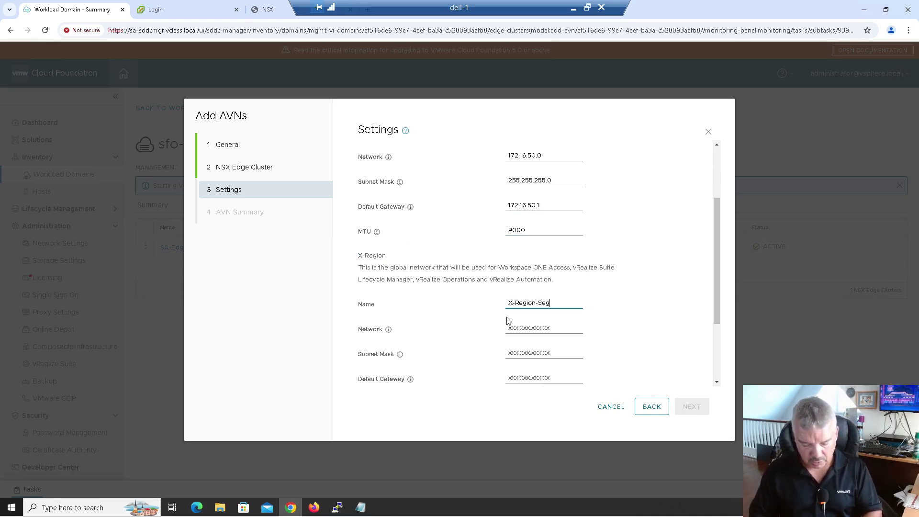
type("ment")
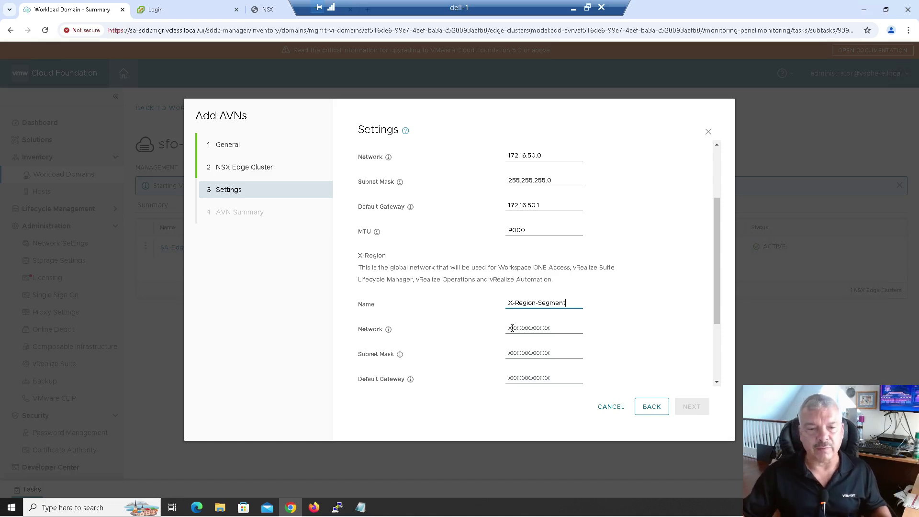
- Give X-Region network 172.16.60.0, mask 255.255.255.0, gateway 172.16.60.1, MTU 9000, then go to the summary
left_click(509, 328)
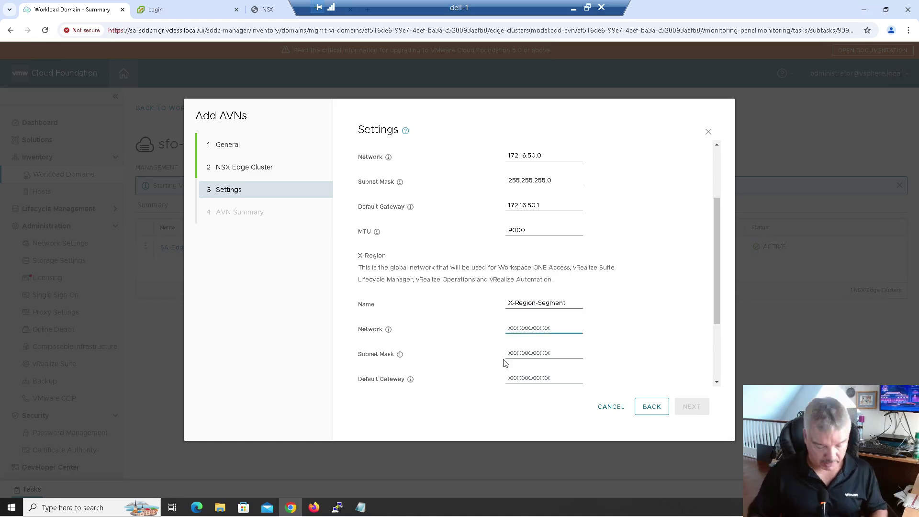
type("172.16")
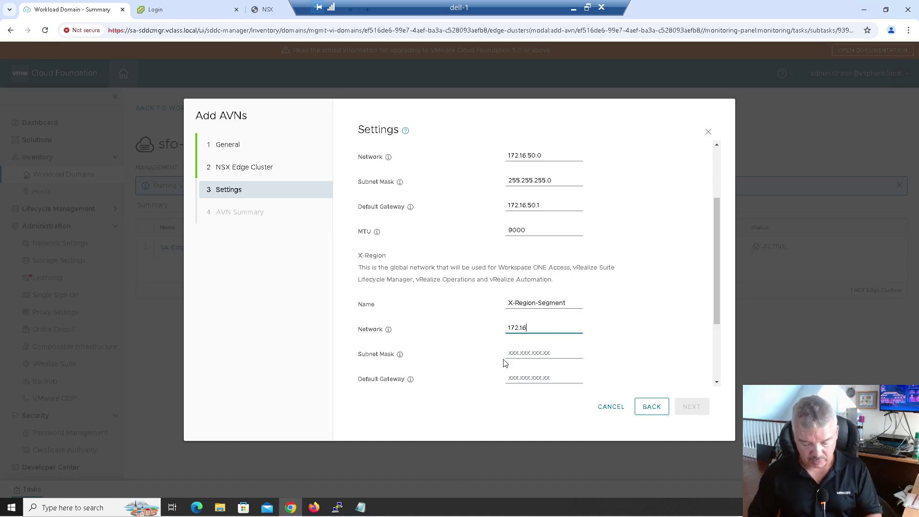
type(".60.0")
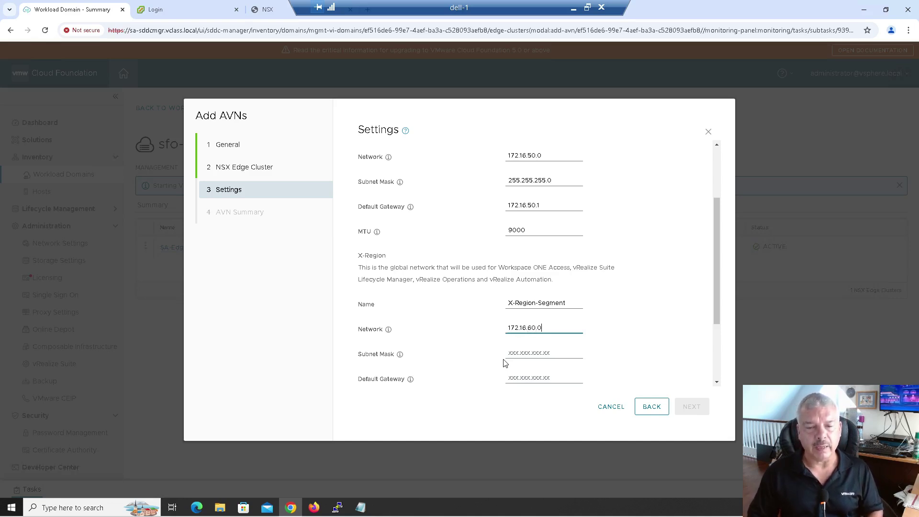
key("Tab")
key("Tab")
type("2")
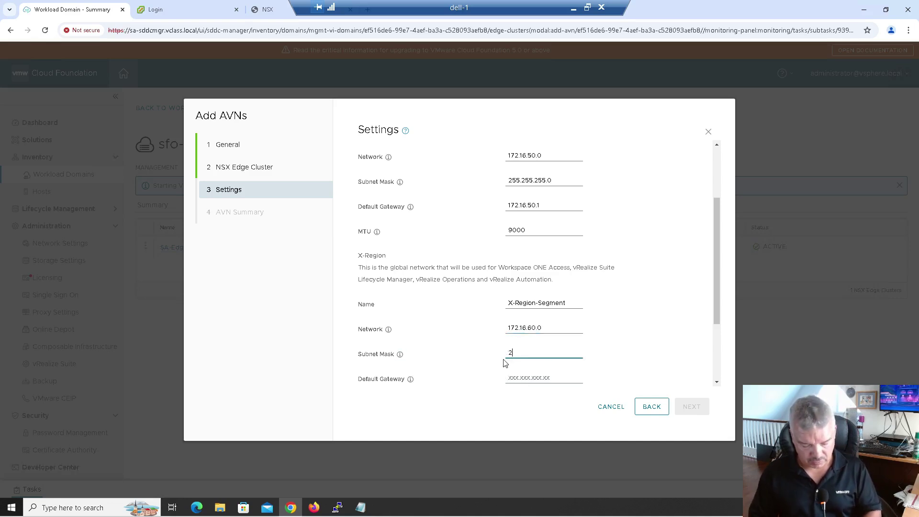
type("55.255.255")
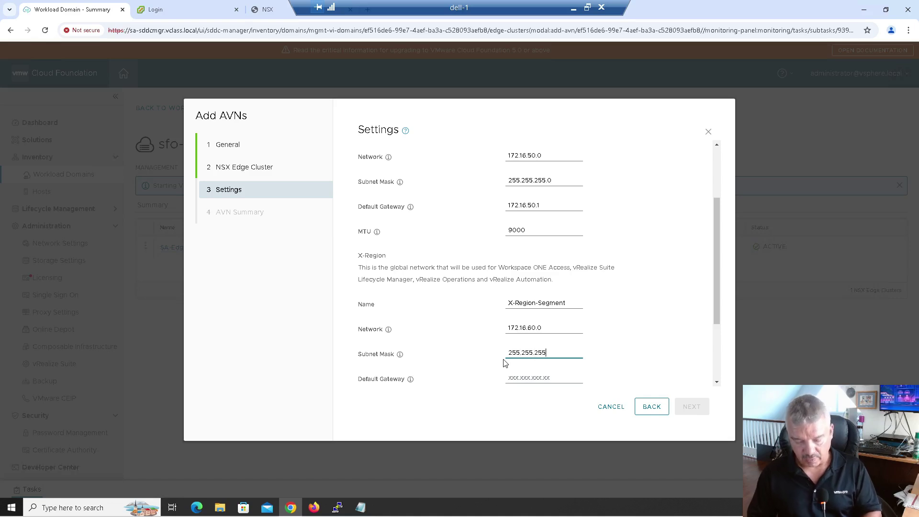
type(".0")
key("Tab")
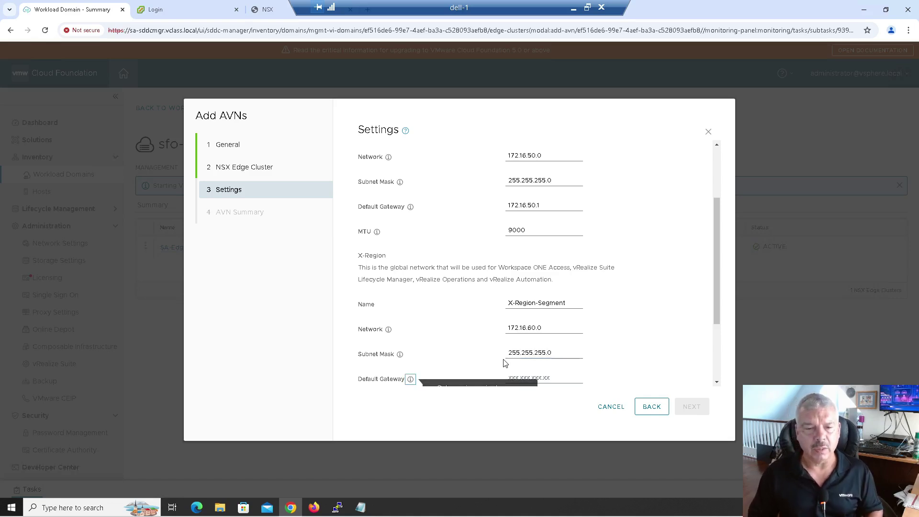
key("Tab")
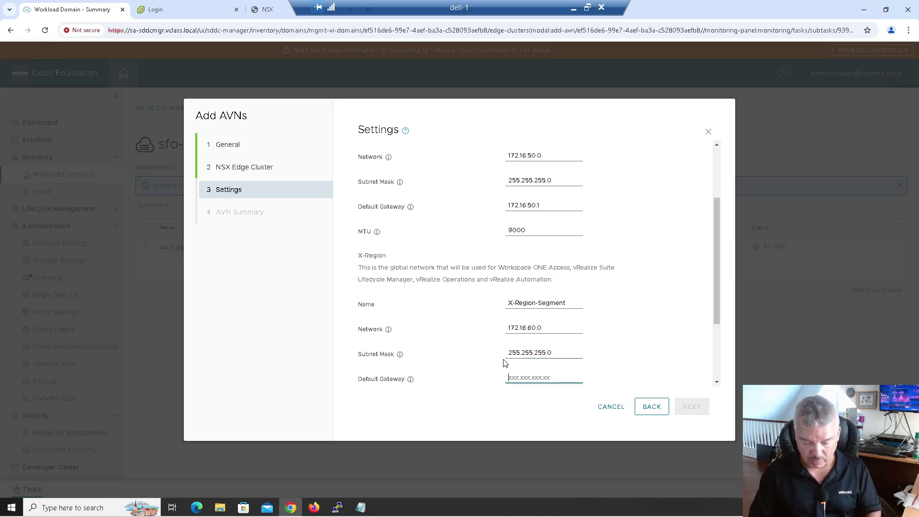
type("172")
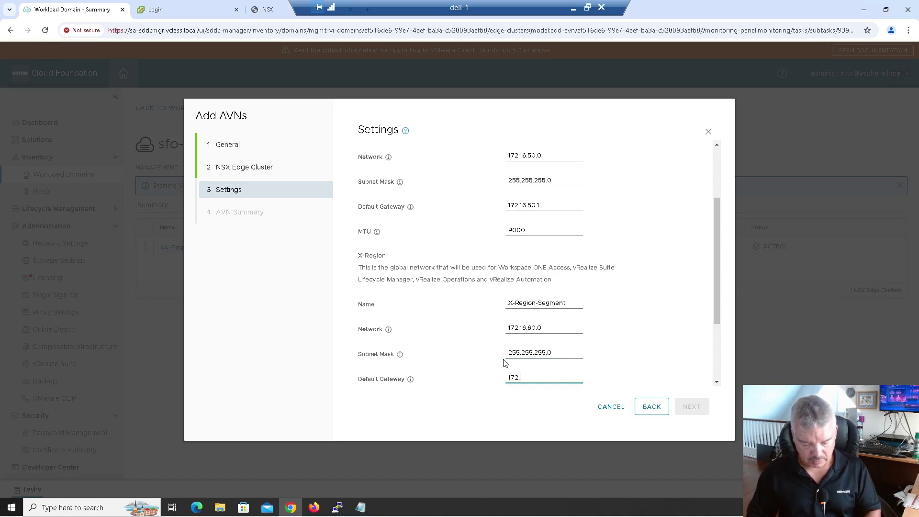
type(".16.60.1")
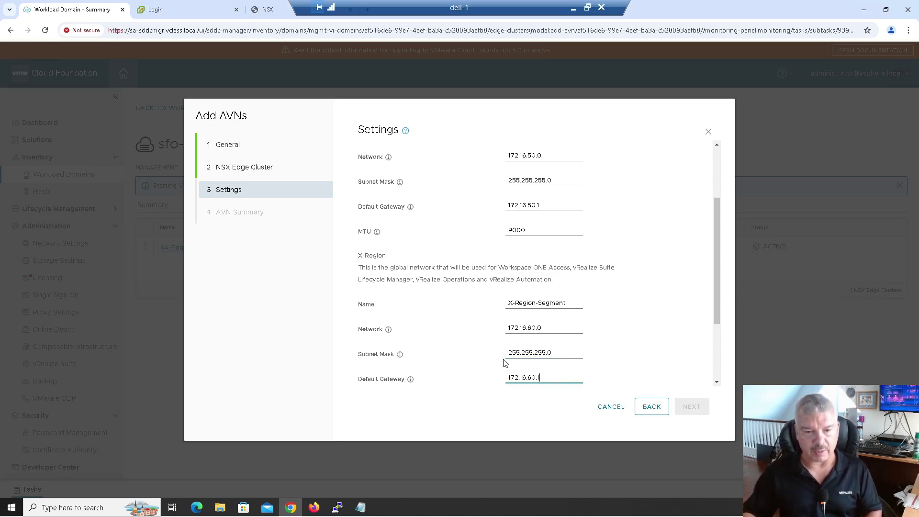
key("Tab")
key("Tab")
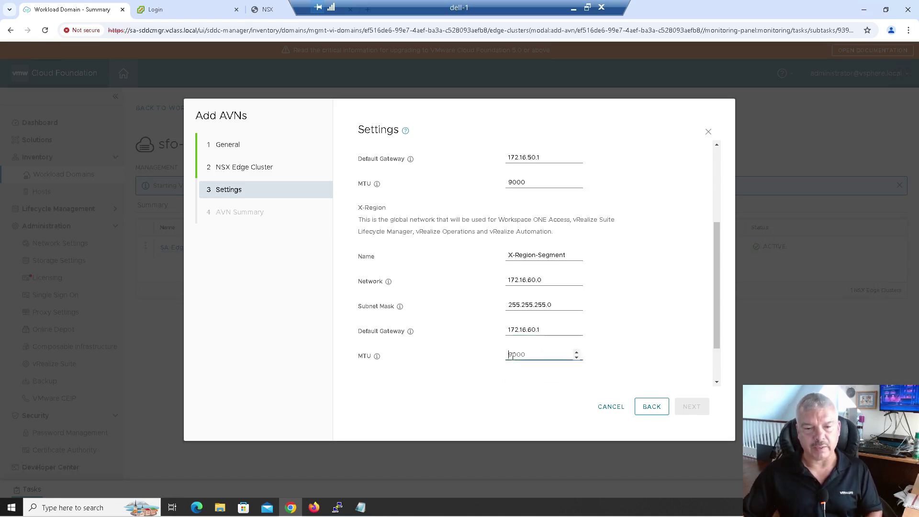
type("9000")
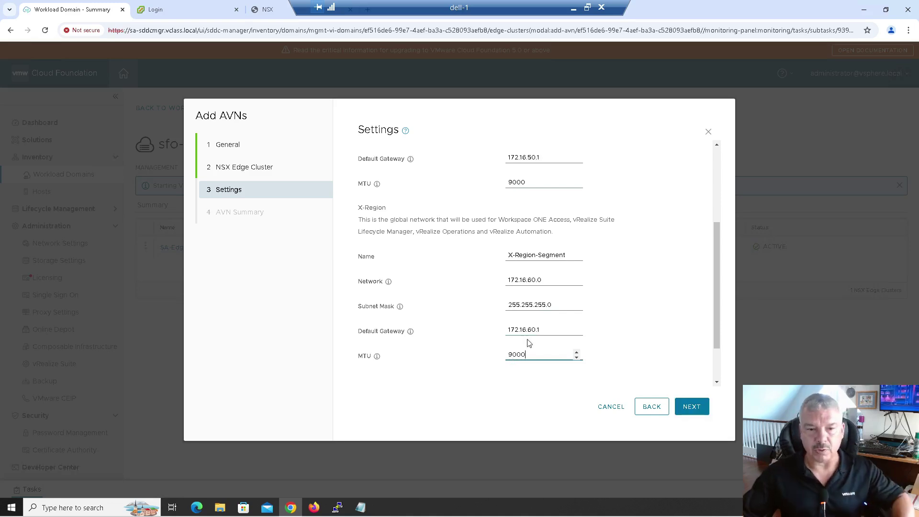
scroll(542, 338, "down", 1)
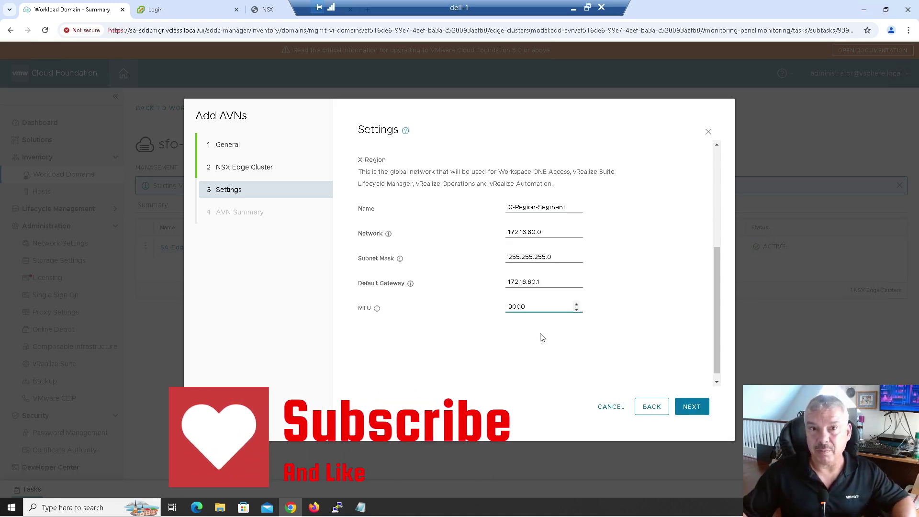
left_click(691, 407)
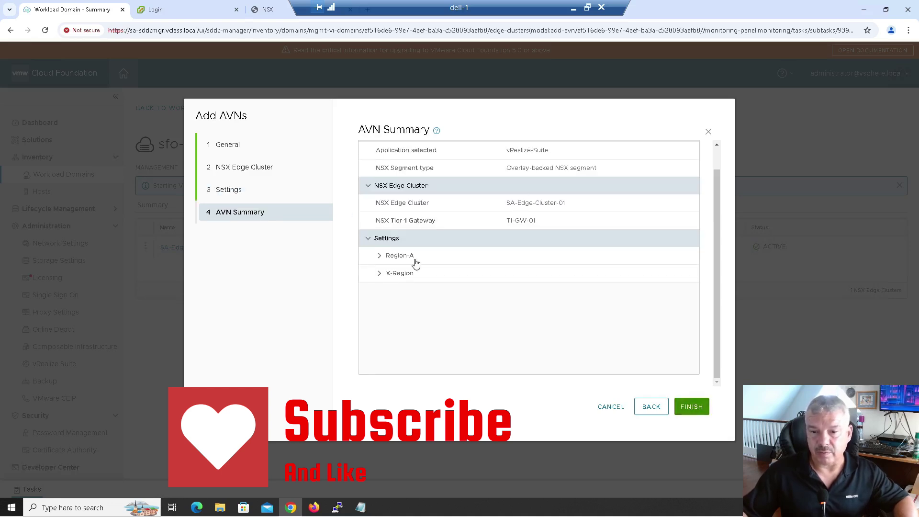
- Submit the AVNs and refresh the SA-Edge-Cluster-01 task's subtask statuses
left_click(691, 407)
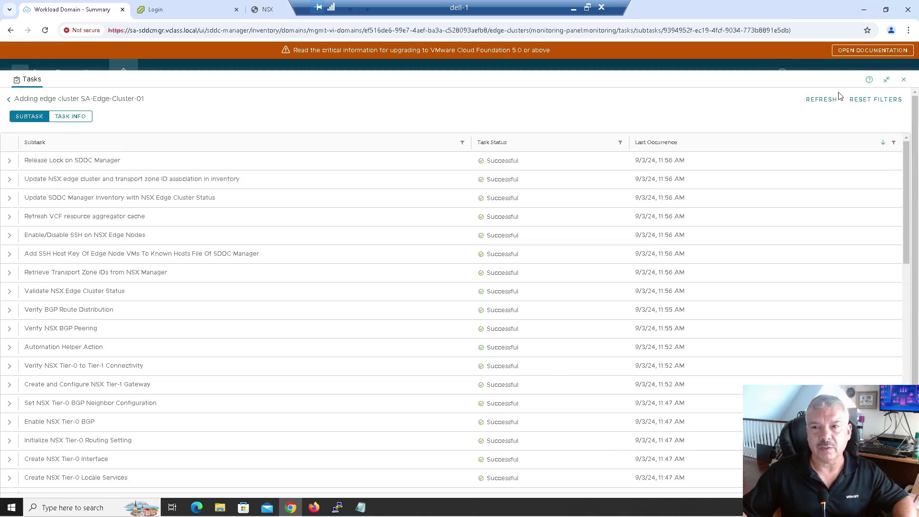
left_click(821, 99)
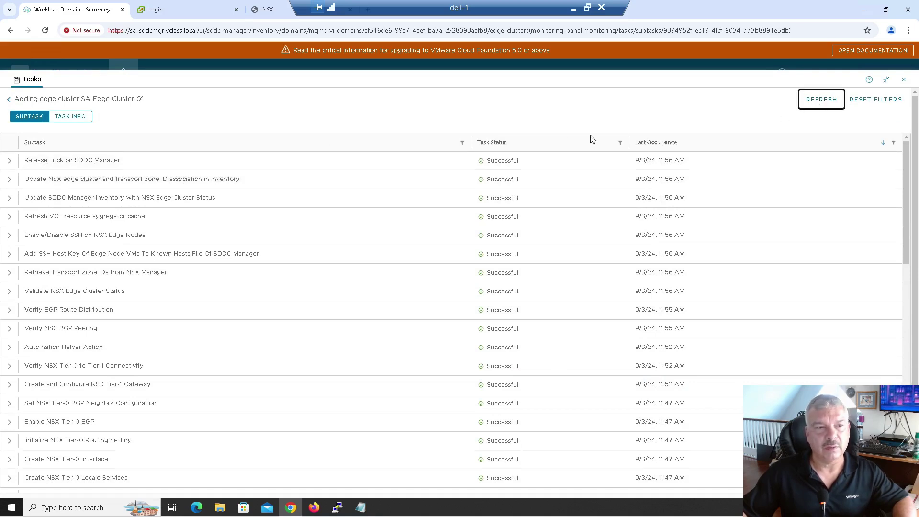
left_click(10, 100)
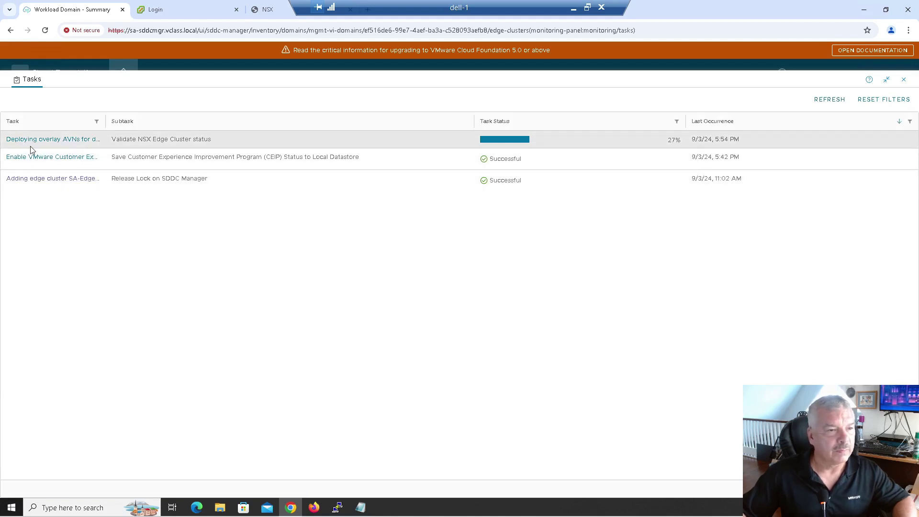
- Open the Deploying overlay AVNs task's subtasks, expand several rows, and refresh its progress
left_click(51, 140)
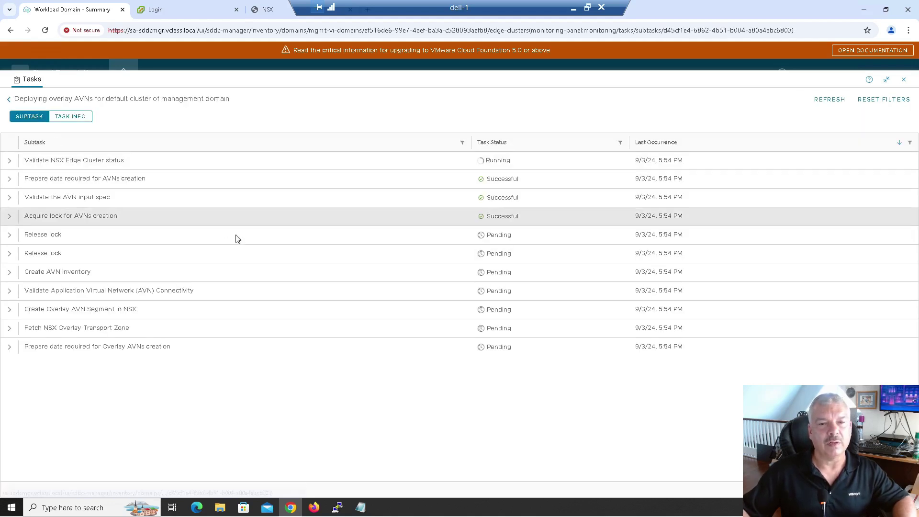
left_click(10, 163)
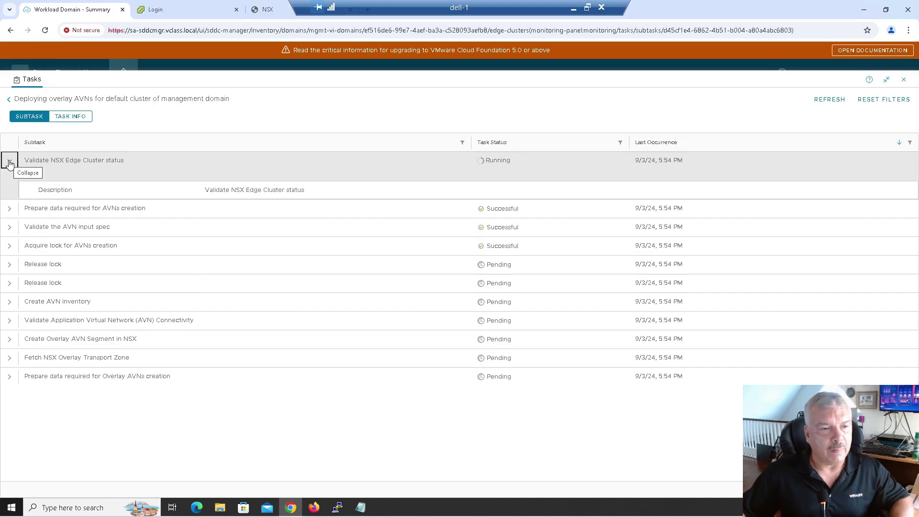
key("alt+Left")
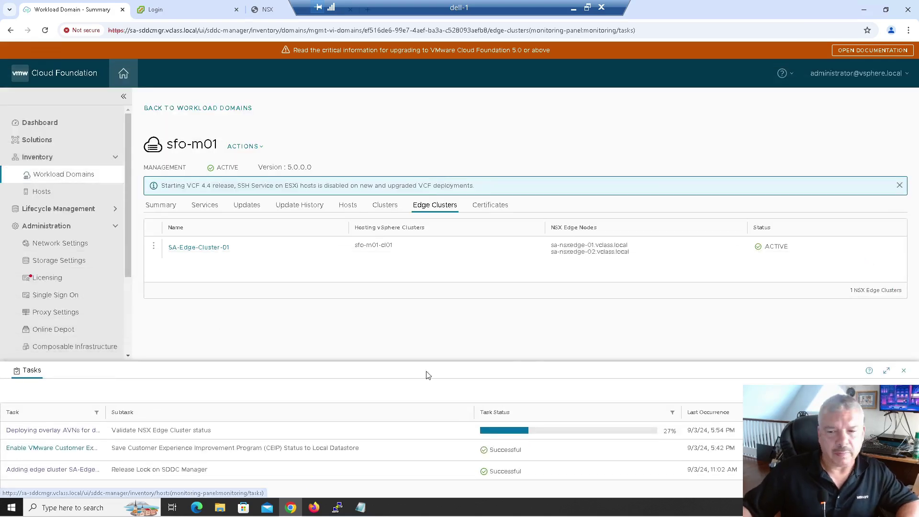
left_click(888, 372)
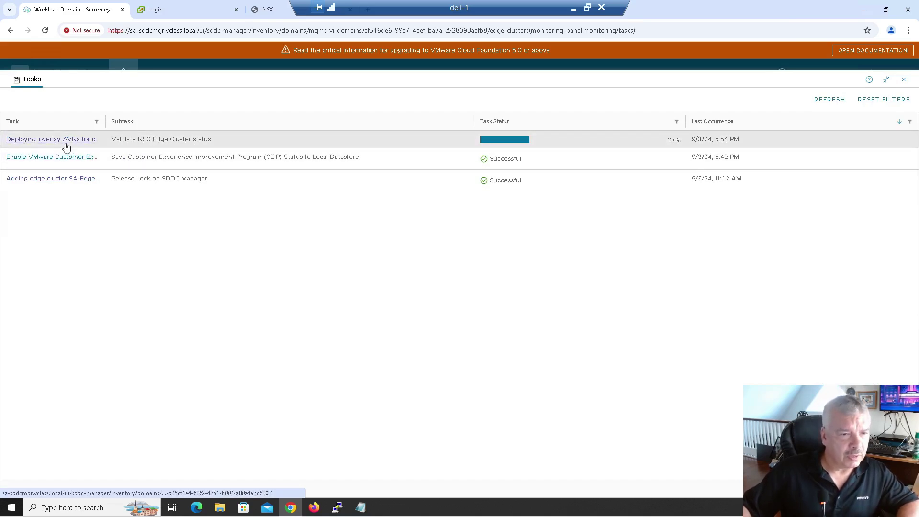
left_click(65, 143)
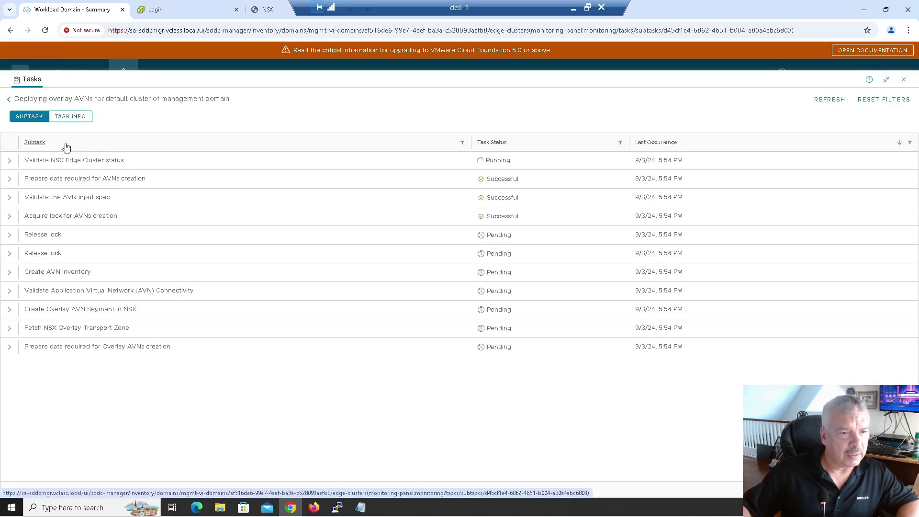
left_click(9, 181)
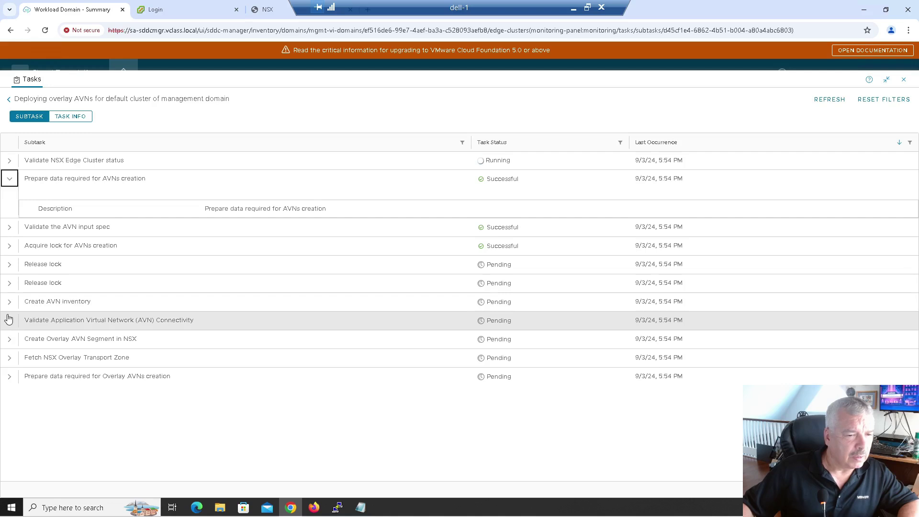
left_click(9, 319)
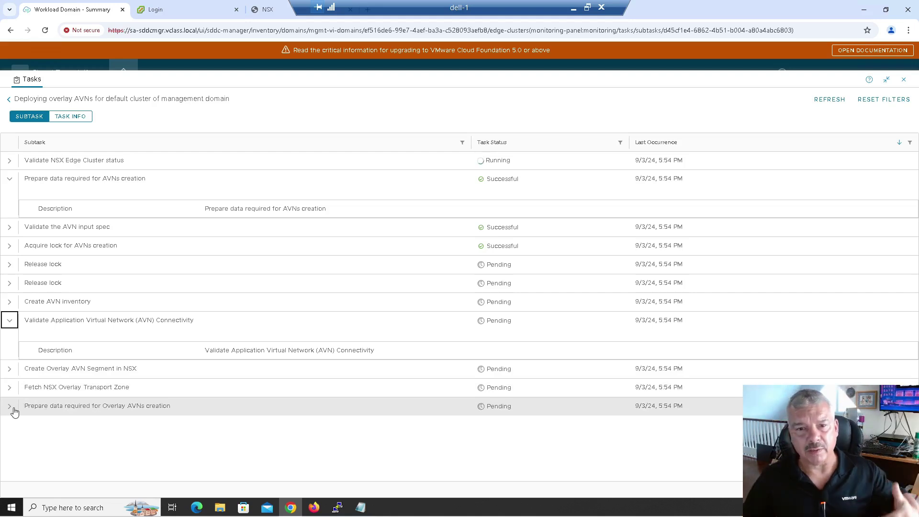
left_click(831, 99)
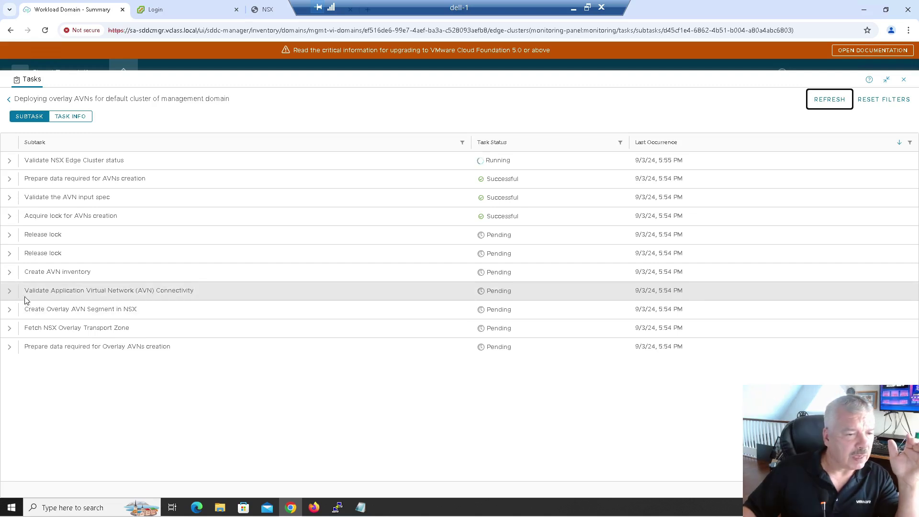
- Expand the AVN connectivity validation subtask while the deployment completes successfully
left_click(9, 290)
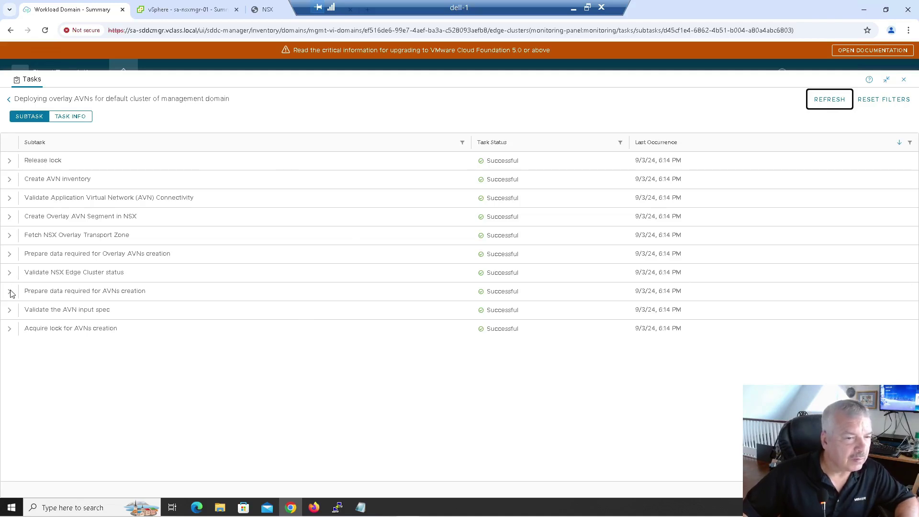
- Expand the AVN input spec, data preparation and connectivity validation subtask details
left_click(9, 310)
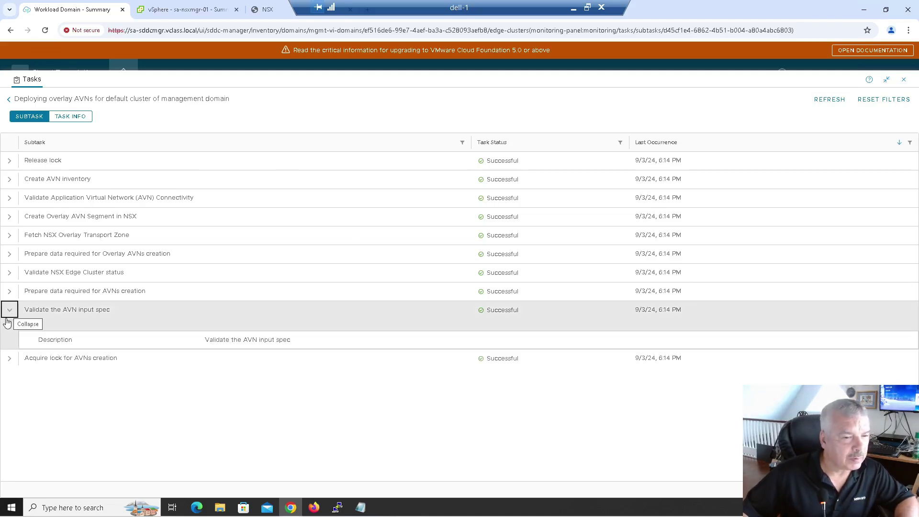
left_click(9, 291)
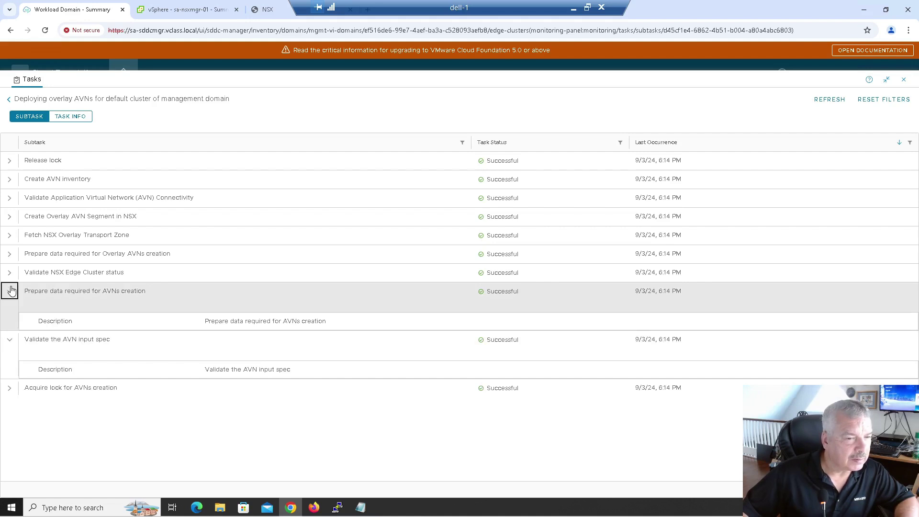
left_click(9, 198)
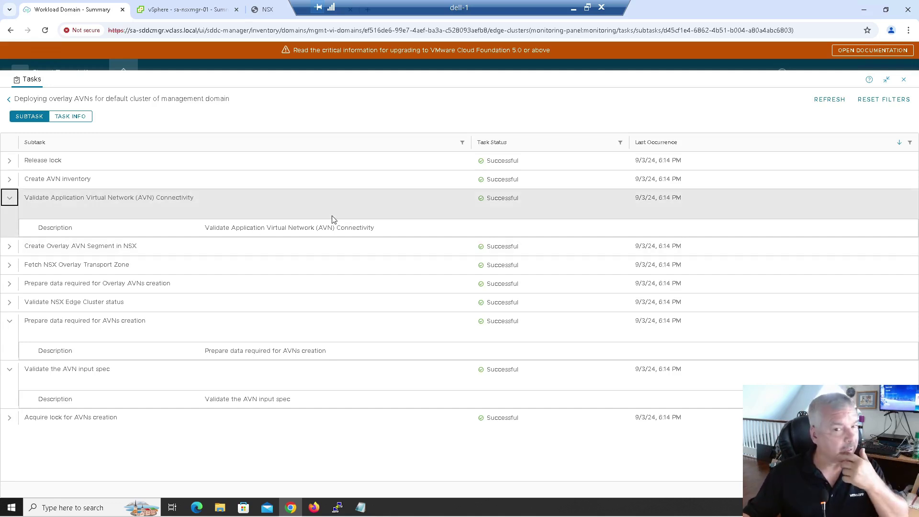
left_click(266, 9)
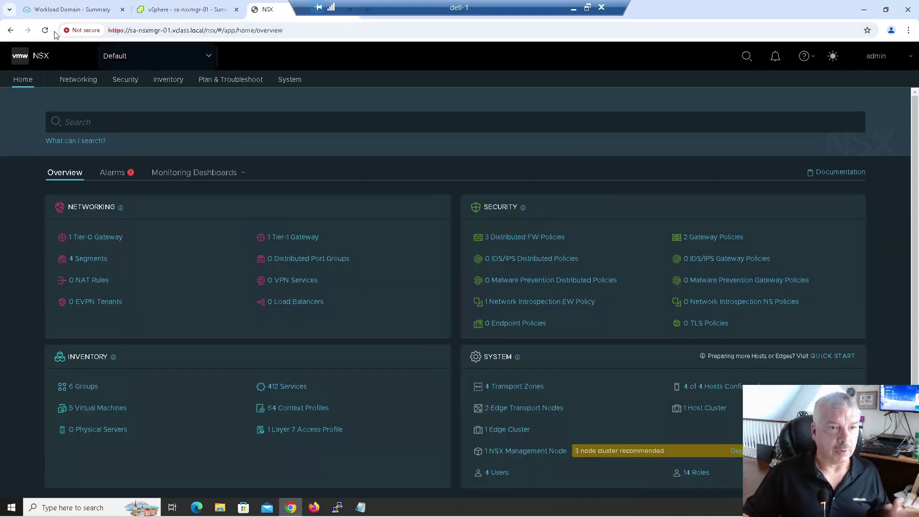
- In NSX Manager, confirm Region-A-Segment and X-Region-Segment are linked to T1-GW-01
left_click(80, 85)
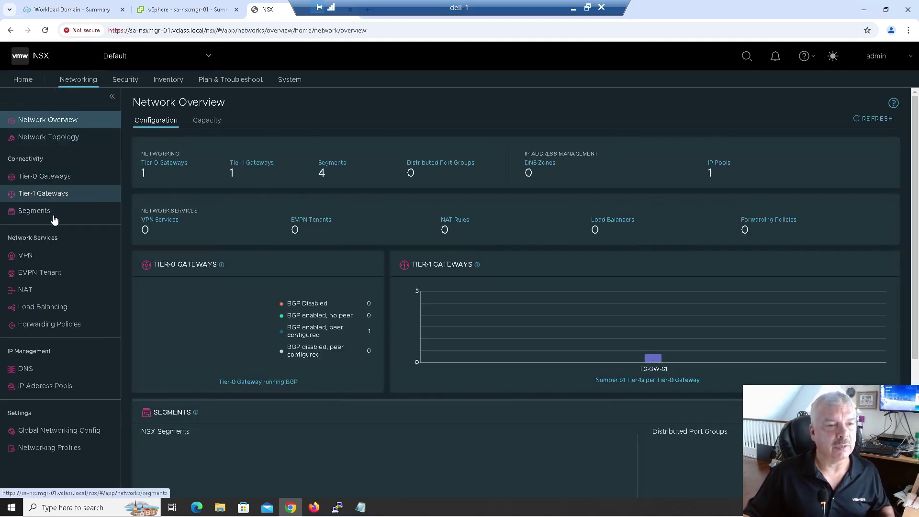
left_click(53, 218)
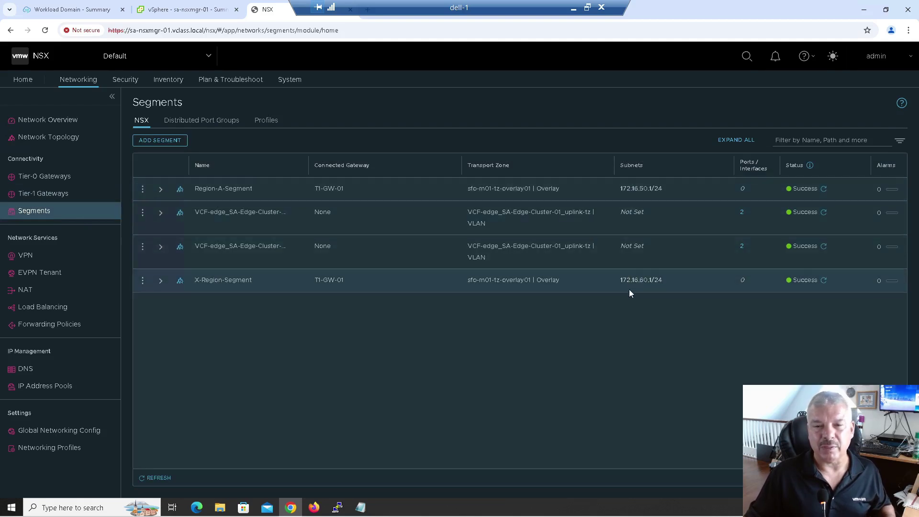
left_click(47, 194)
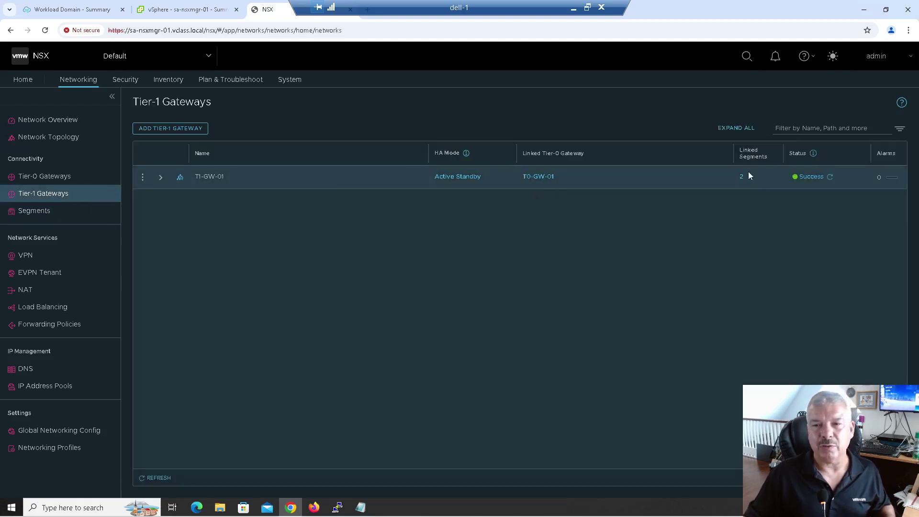
left_click(742, 176)
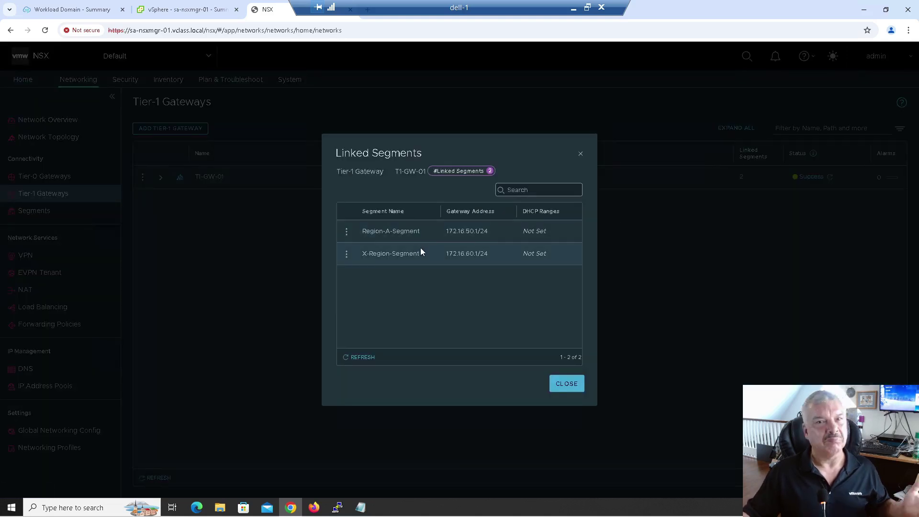
left_click(551, 383)
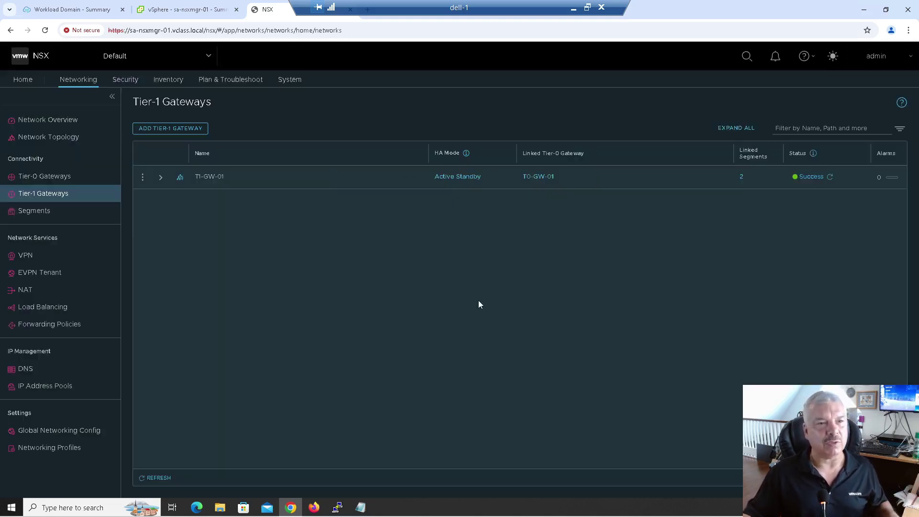
left_click(88, 11)
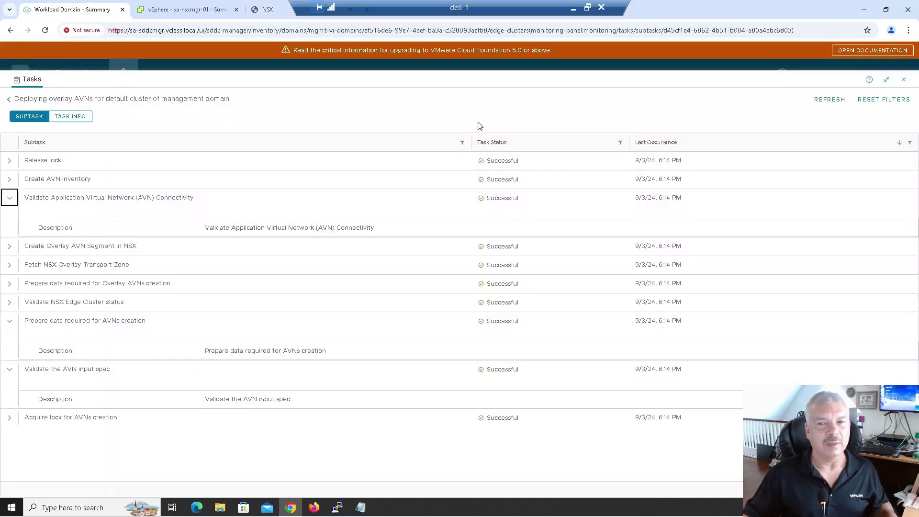
- Review sfo-m01's AVN card: overlay segments, SA-Edge-Cluster-01, T1-GW-01, 172.16.50.0 and 172.16.60.0
left_click(903, 80)
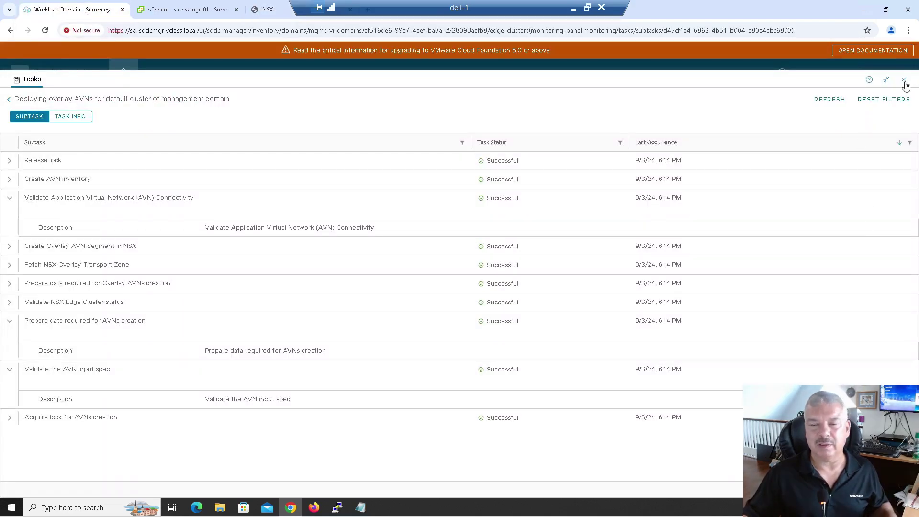
left_click(904, 80)
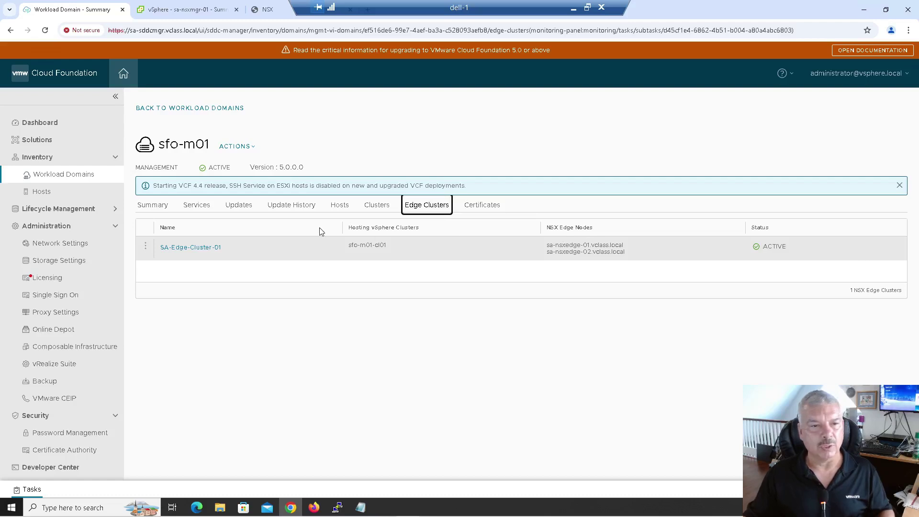
left_click(152, 206)
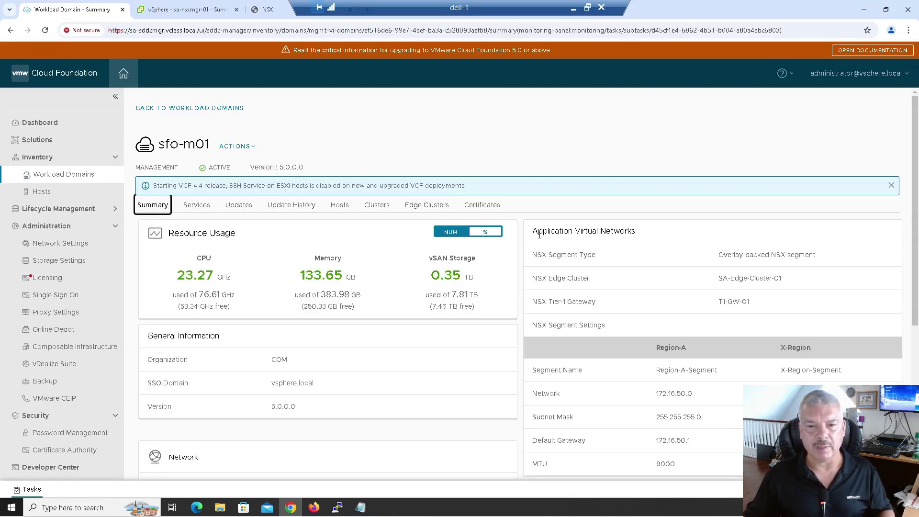
left_click_drag(539, 234, 667, 236)
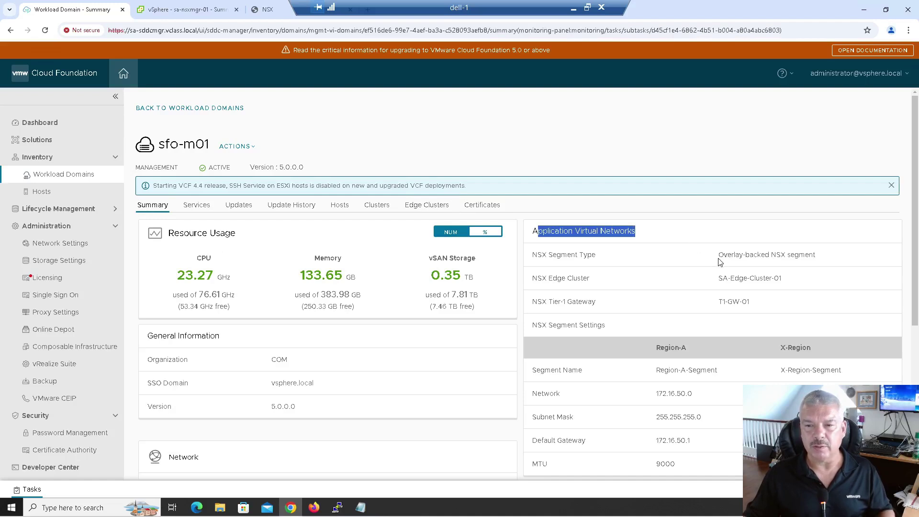
left_click_drag(720, 263, 820, 261)
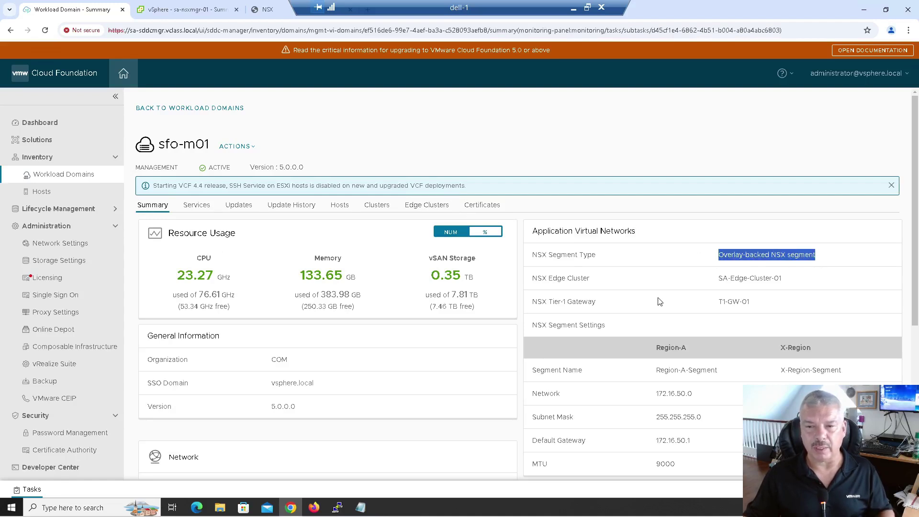
left_click(689, 314)
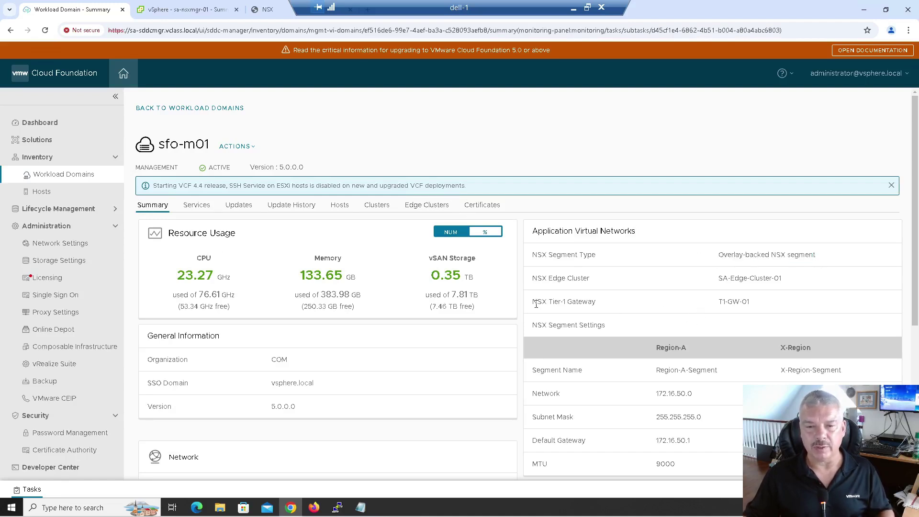
scroll(617, 332, "down", 1)
left_click_drag(661, 301, 812, 302)
scroll(675, 342, "down", 2)
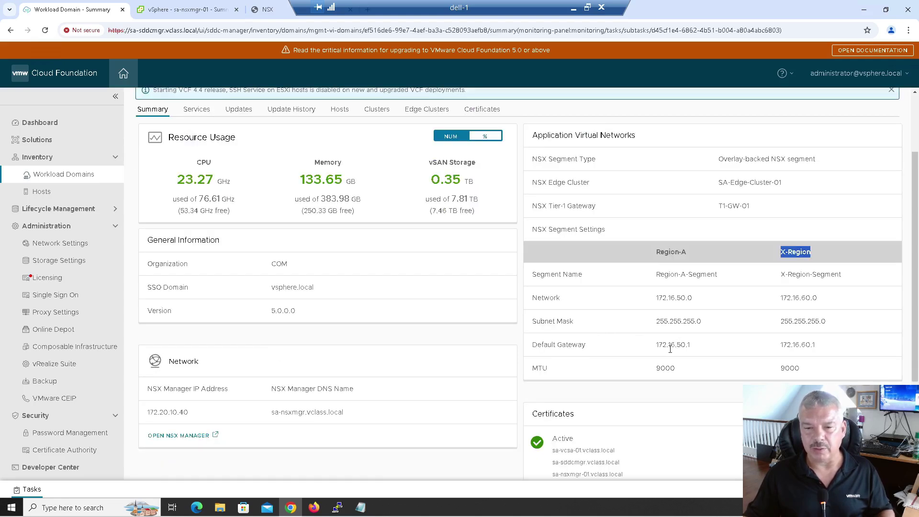